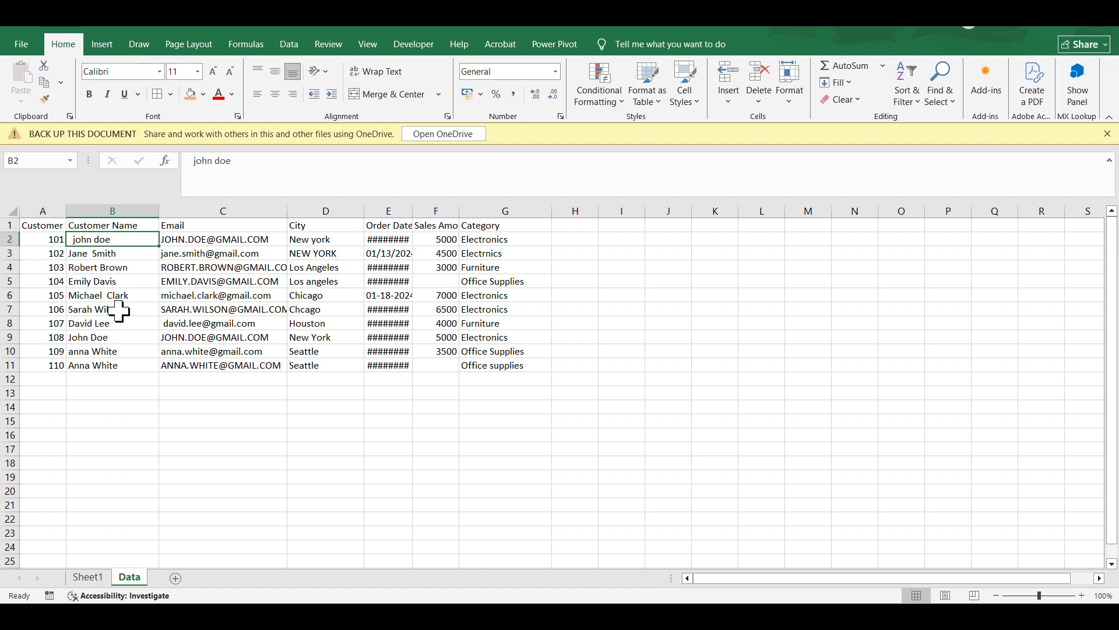
Step: Widen the Order Date column to fit the full dates, and inspect rows 2 and 9 and the order date in E3
left_click(10, 337)
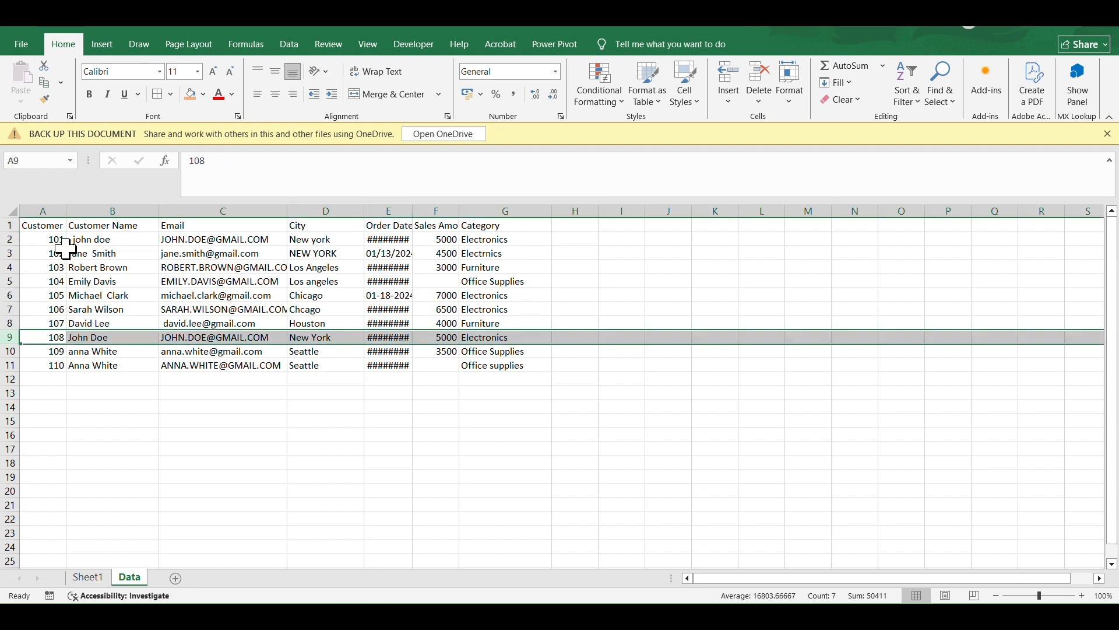
left_click(10, 239)
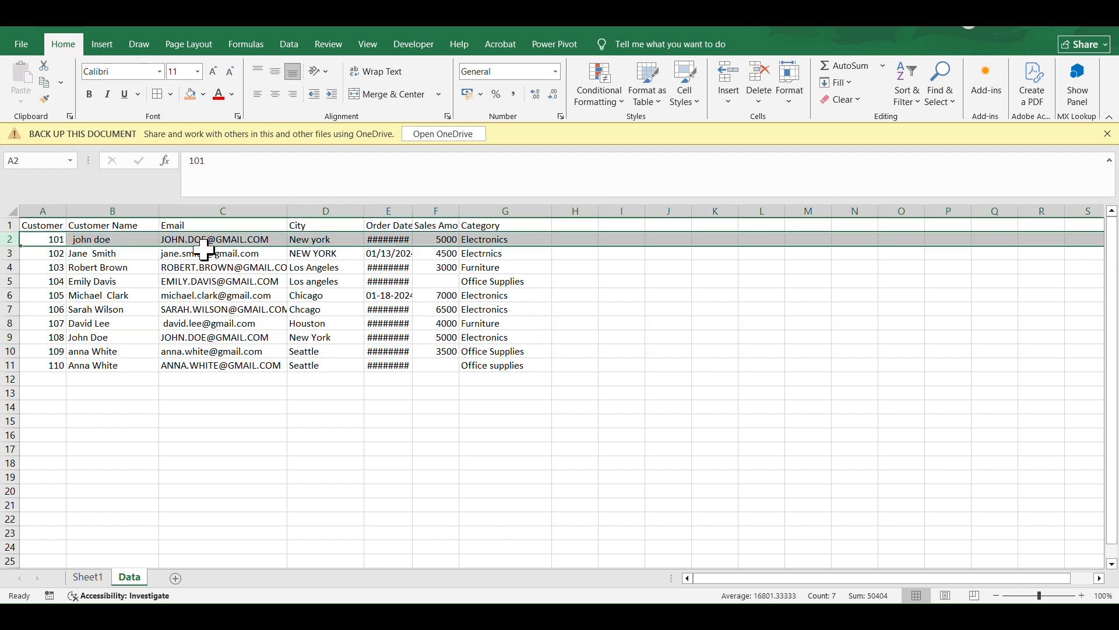
left_click_drag(413, 209, 460, 208)
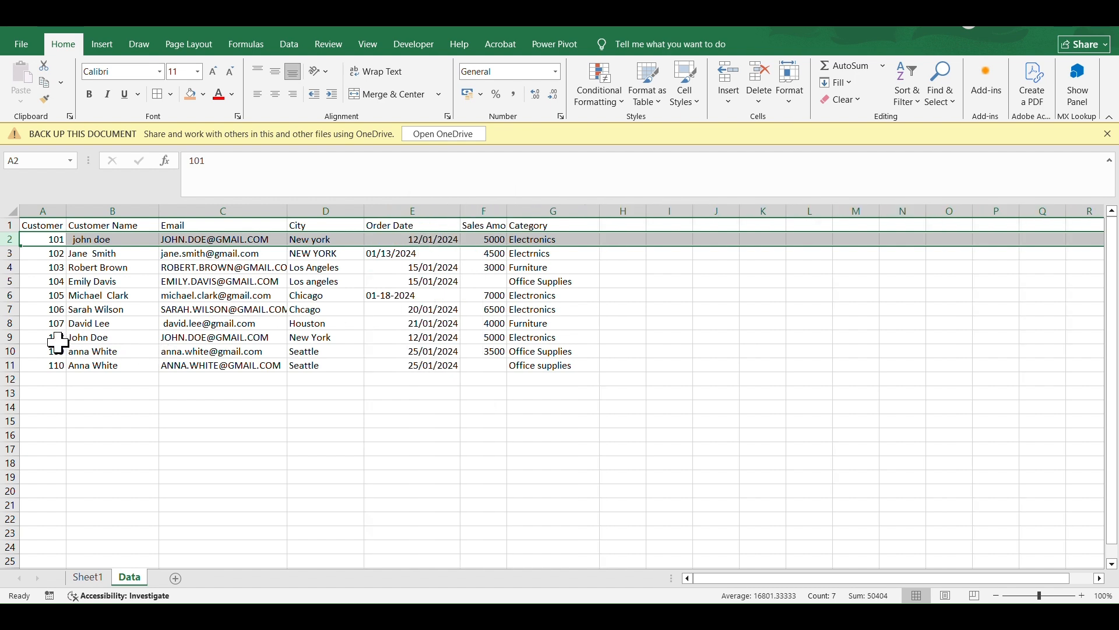
left_click(10, 337)
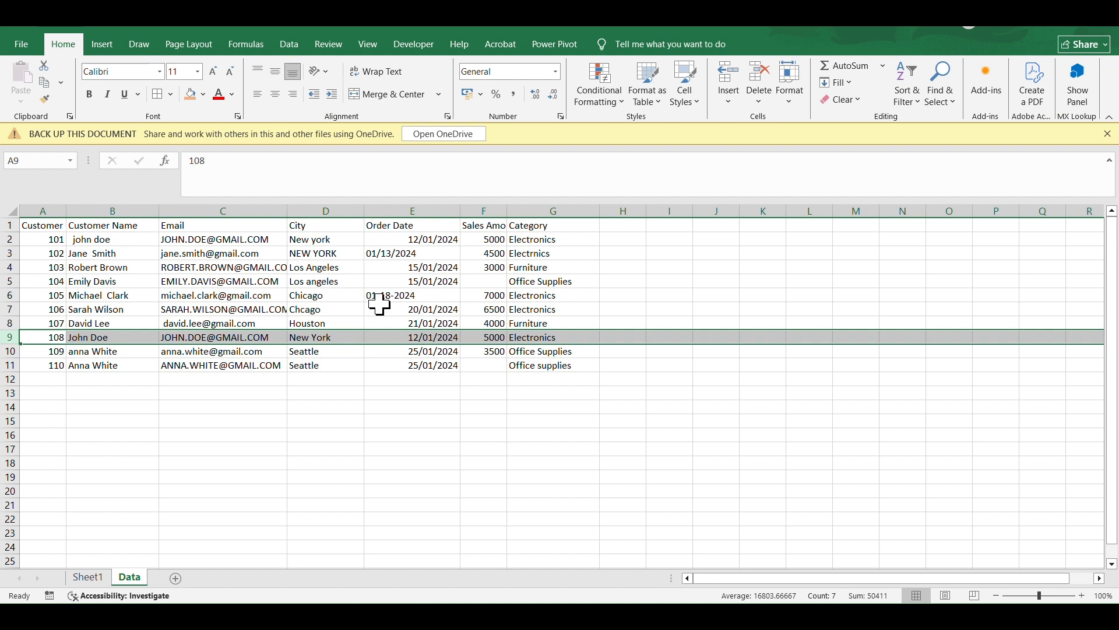
left_click(376, 254)
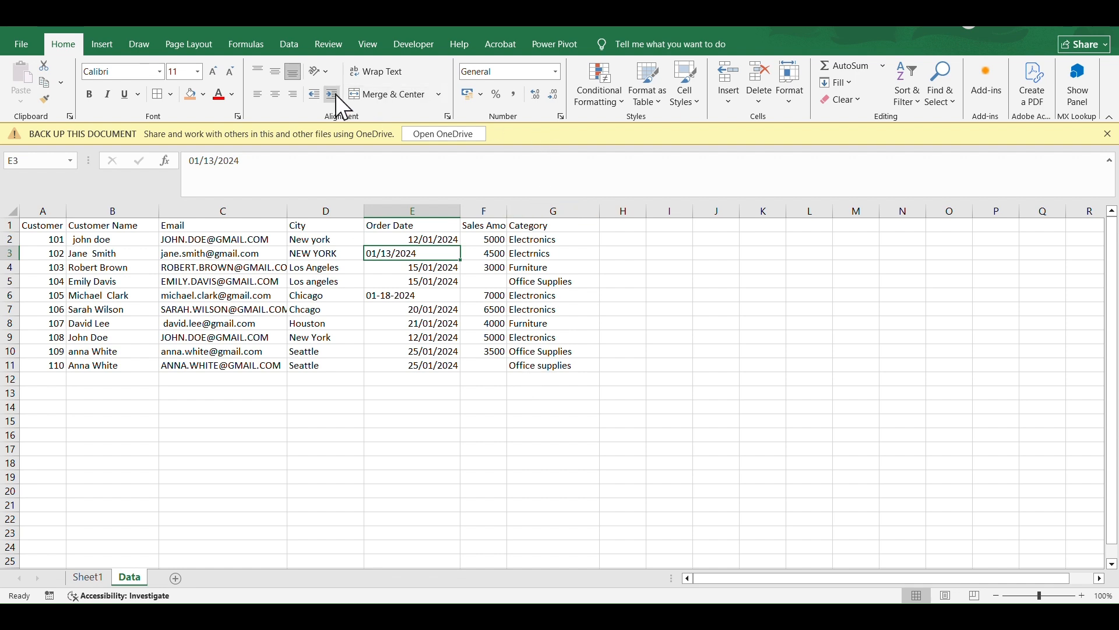
left_click(291, 44)
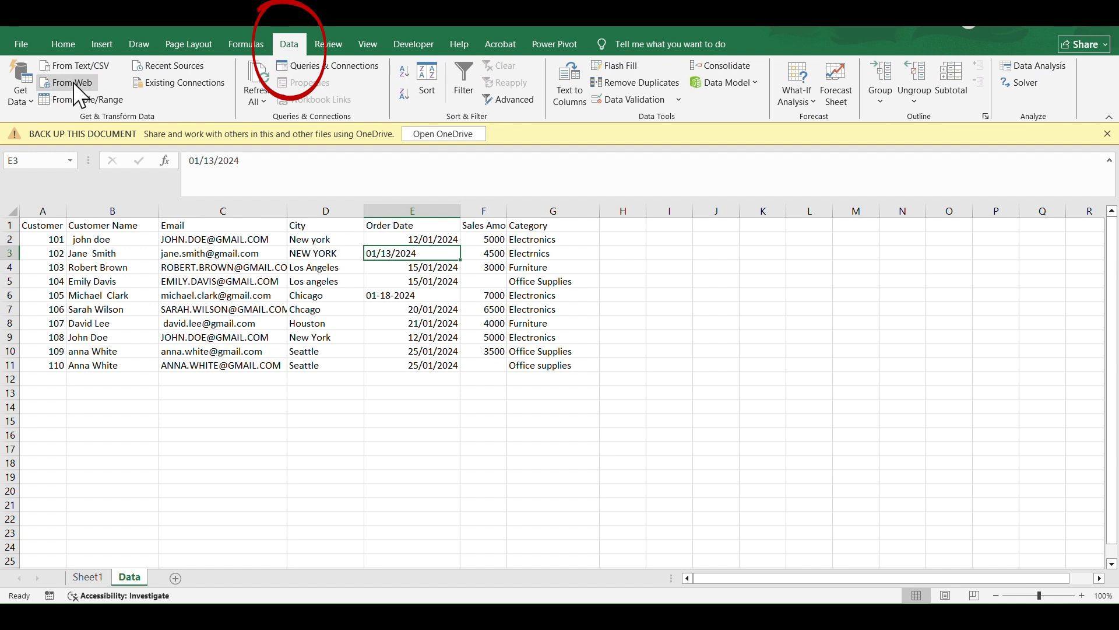
left_click(31, 102)
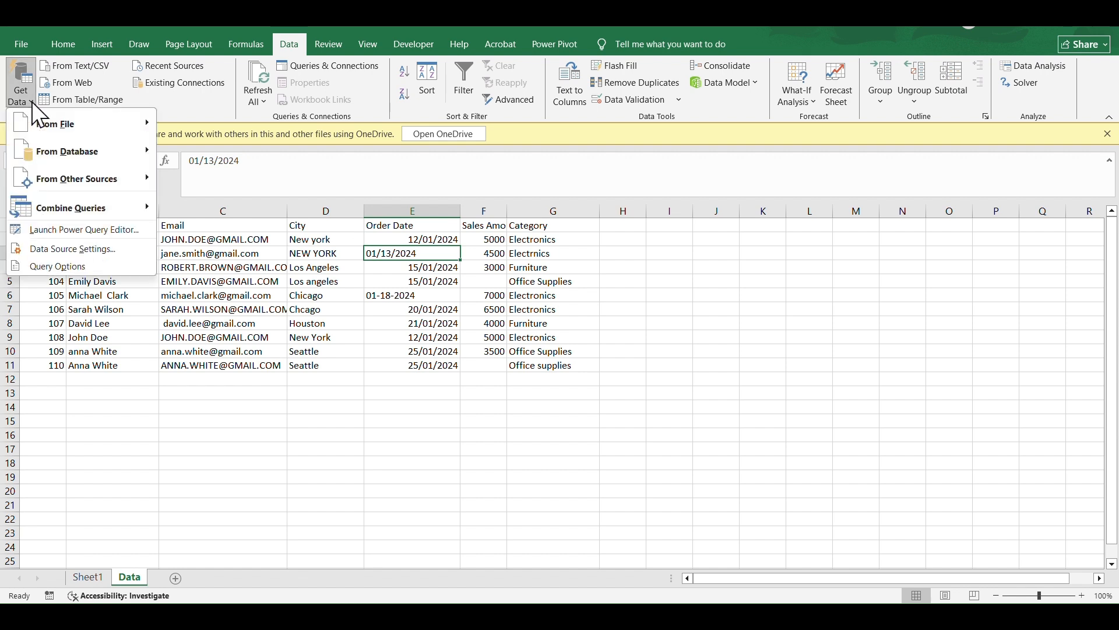
mouse_move(32, 120)
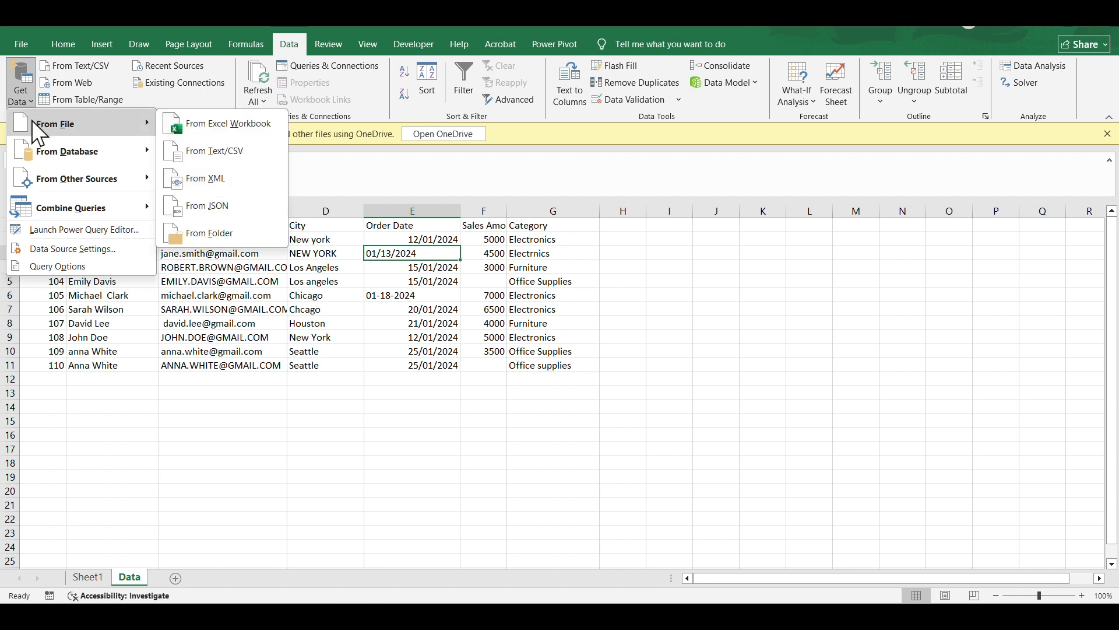
mouse_move(36, 143)
left_click(601, 247)
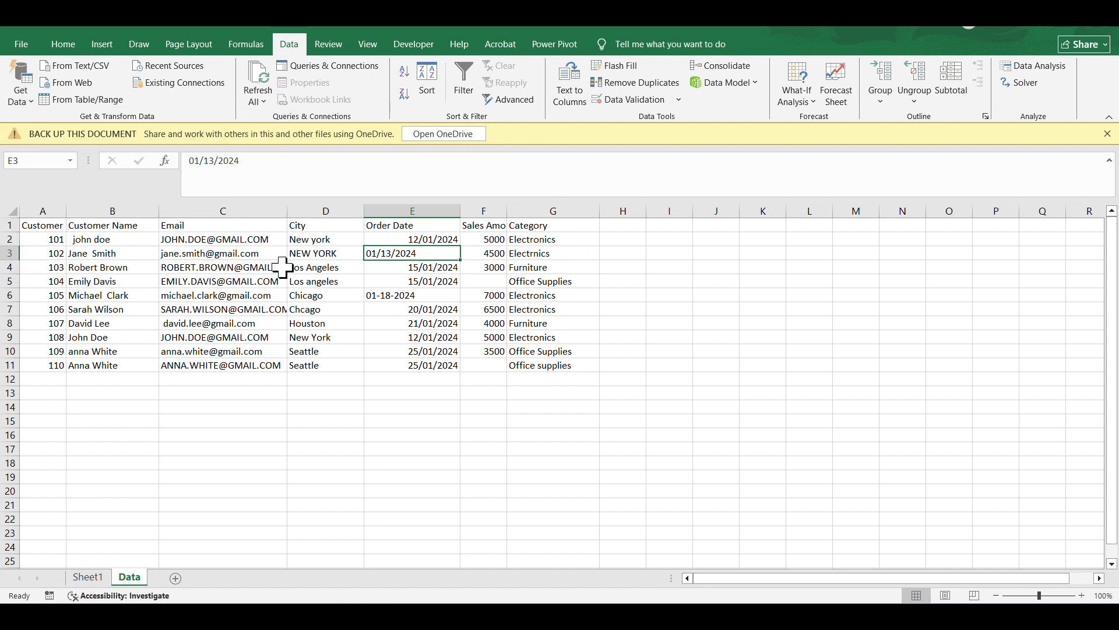
Step: Load the customer data range starting at A1 into the Power Query Editor as a table
left_click(58, 226)
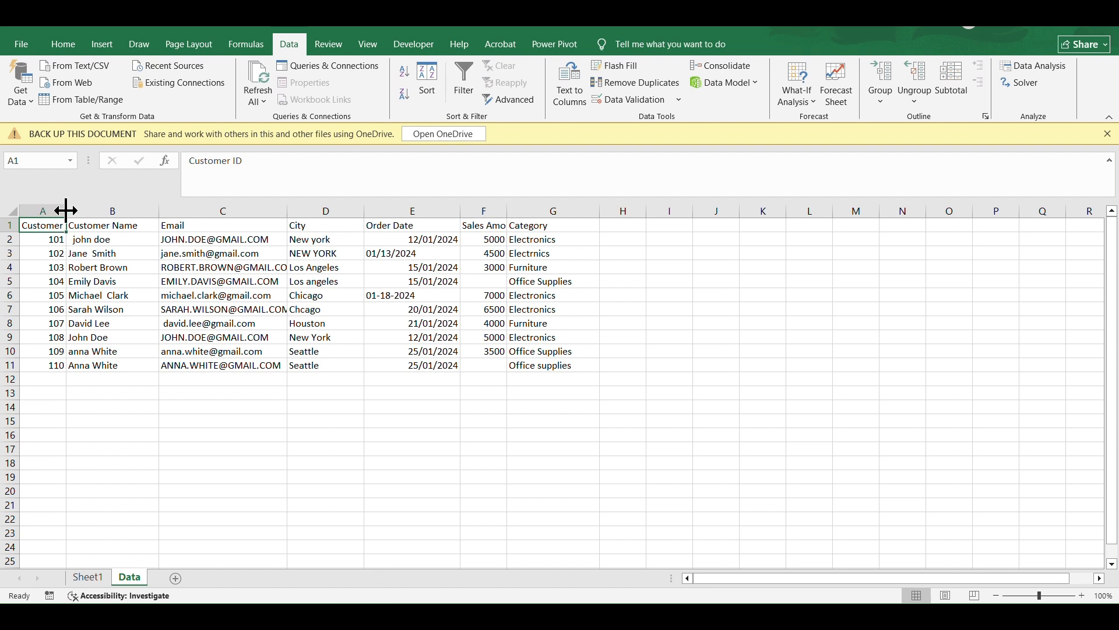
left_click(67, 102)
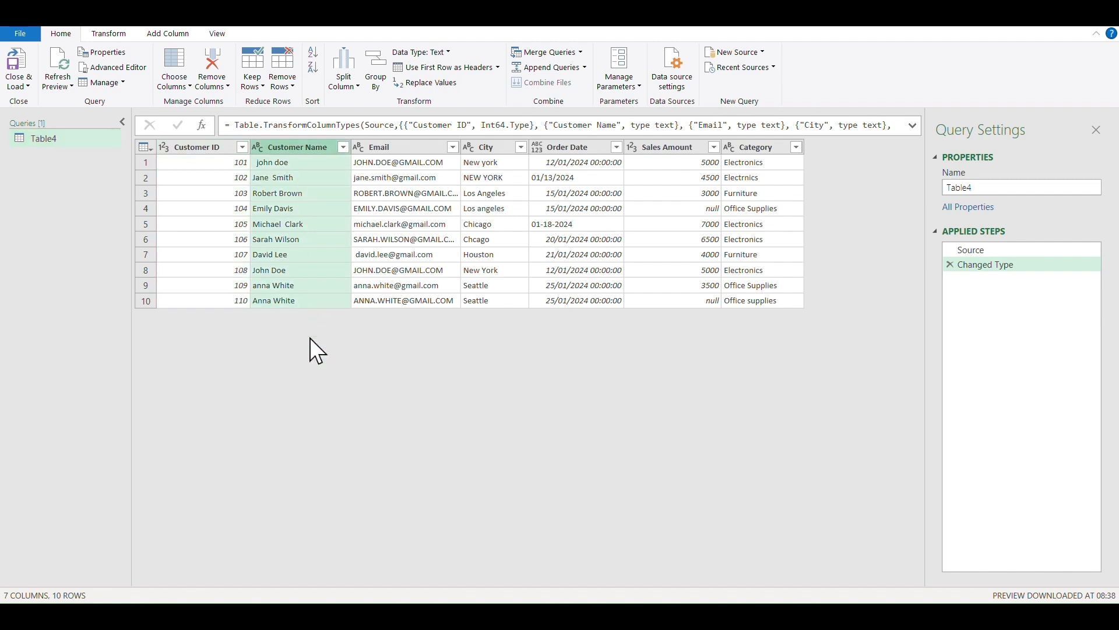
Step: Try removing duplicate rows based on the Customer Name column, and discard that applied step
right_click(295, 153)
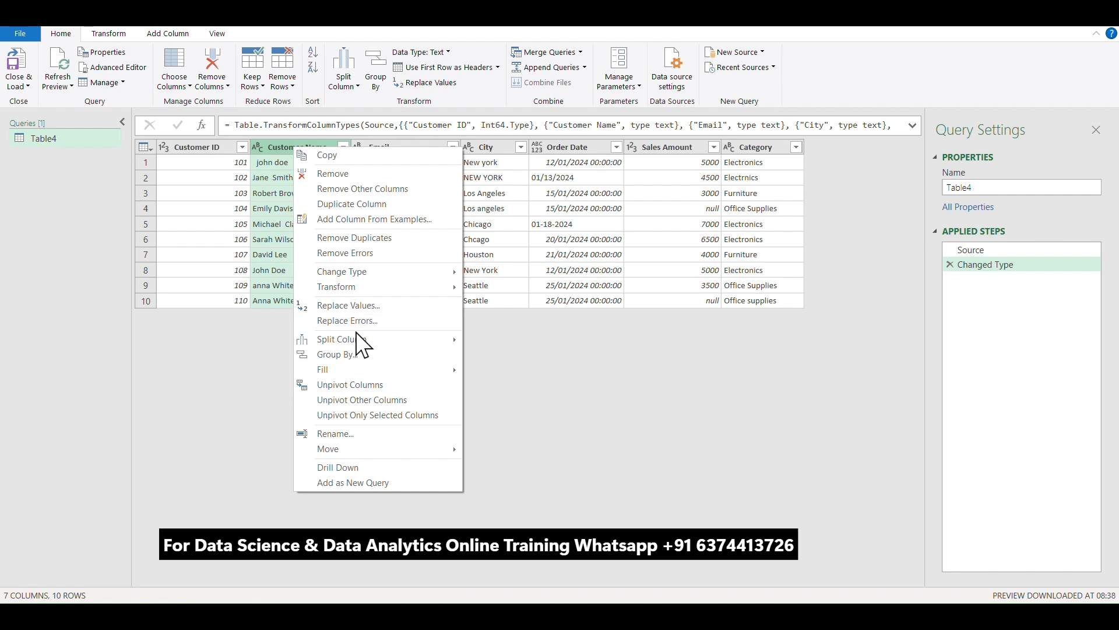
left_click(362, 239)
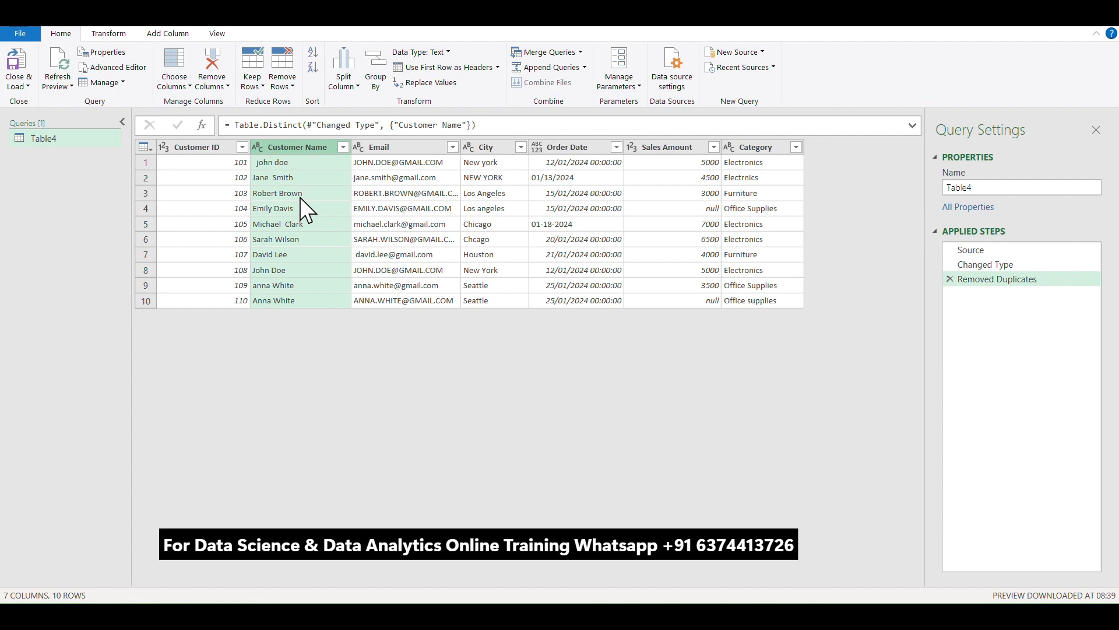
left_click(949, 279)
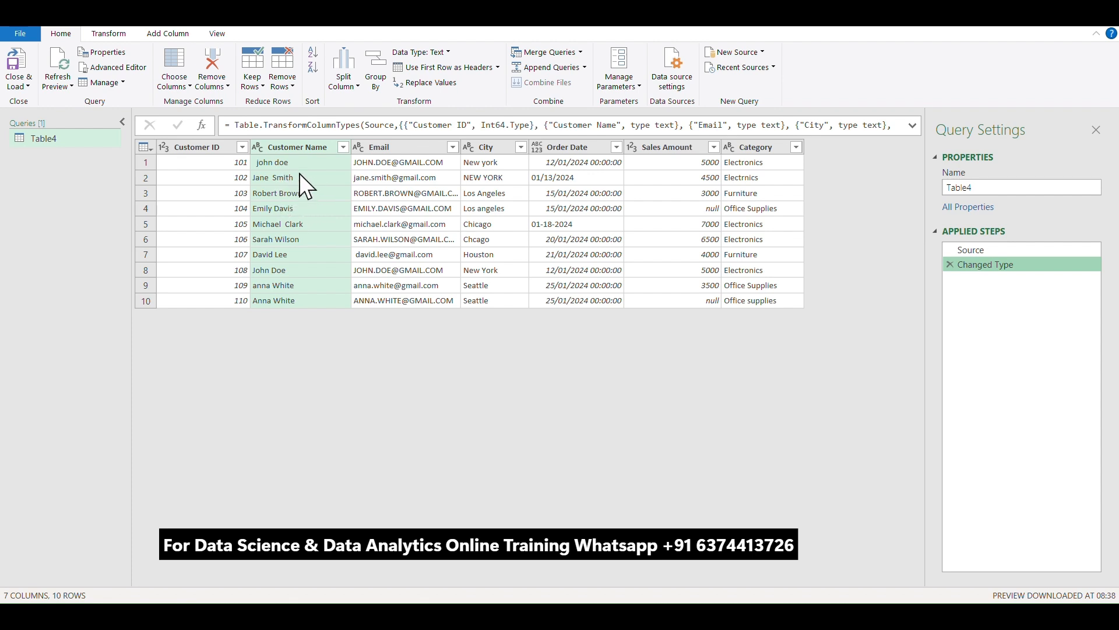
Step: Trim the leading and trailing spaces from the Customer Name column
left_click(110, 33)
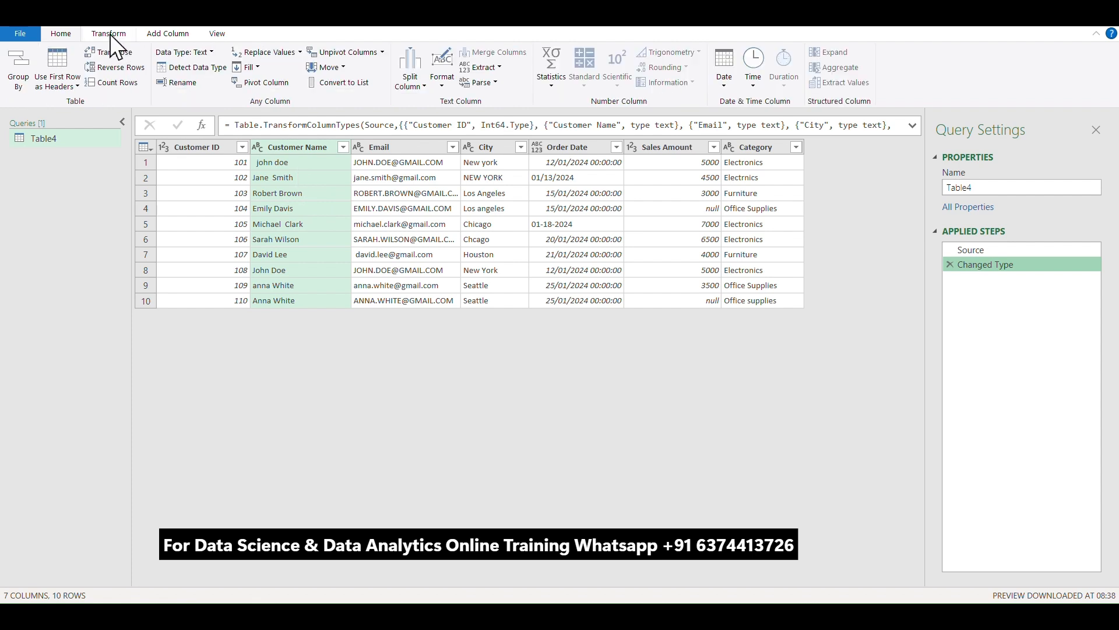
left_click(442, 86)
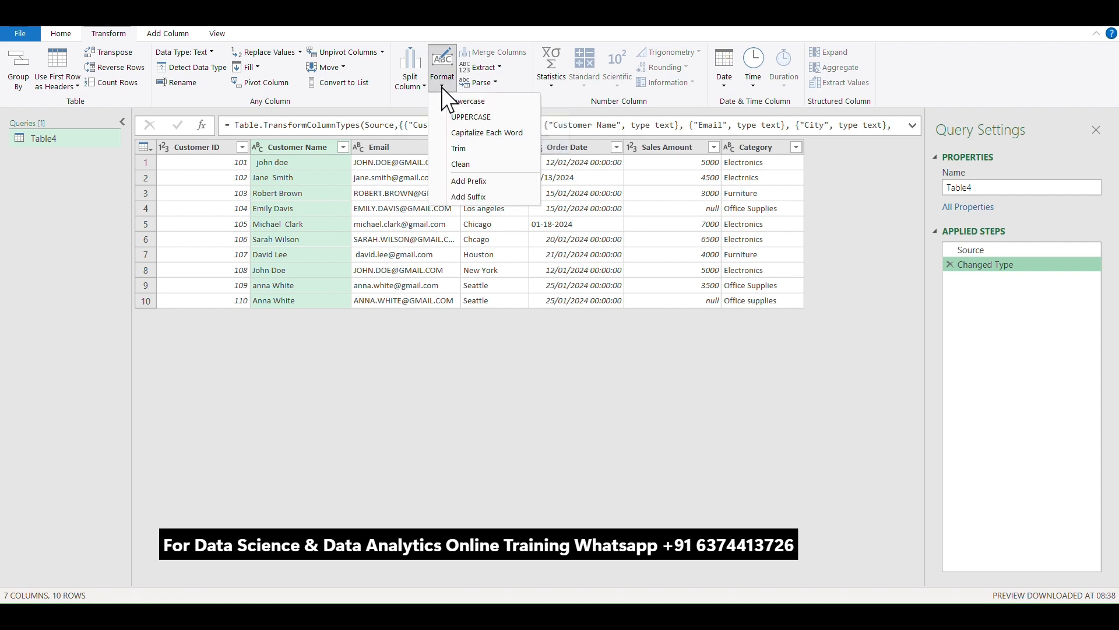
left_click(464, 149)
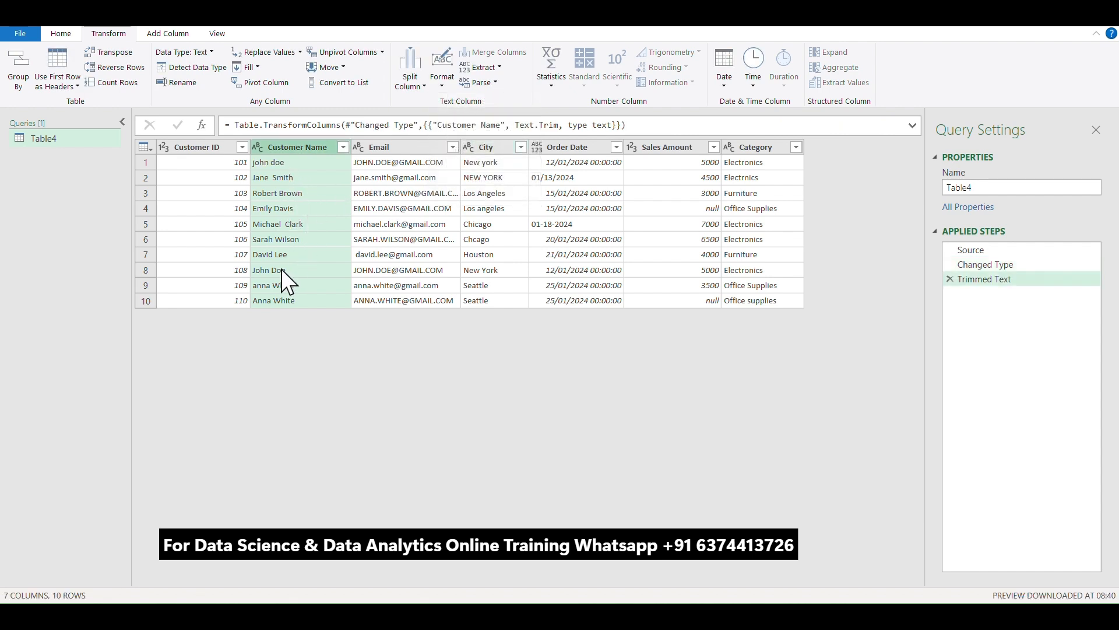
Step: Capitalize each word in the Customer Name column and remove the duplicate rows based on that column
left_click(442, 88)
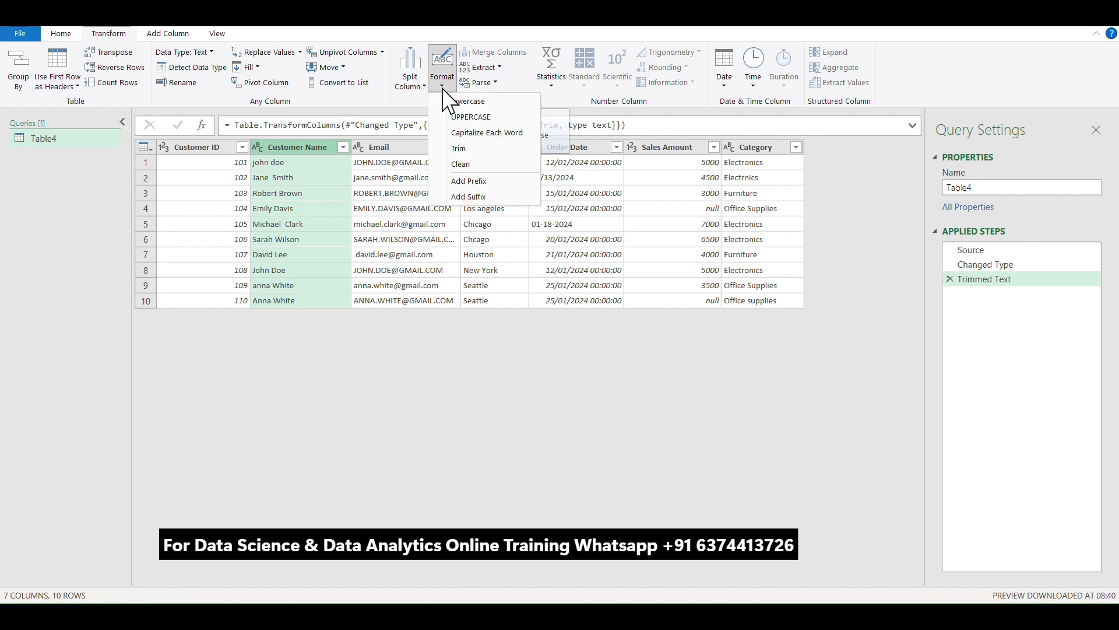
left_click(486, 133)
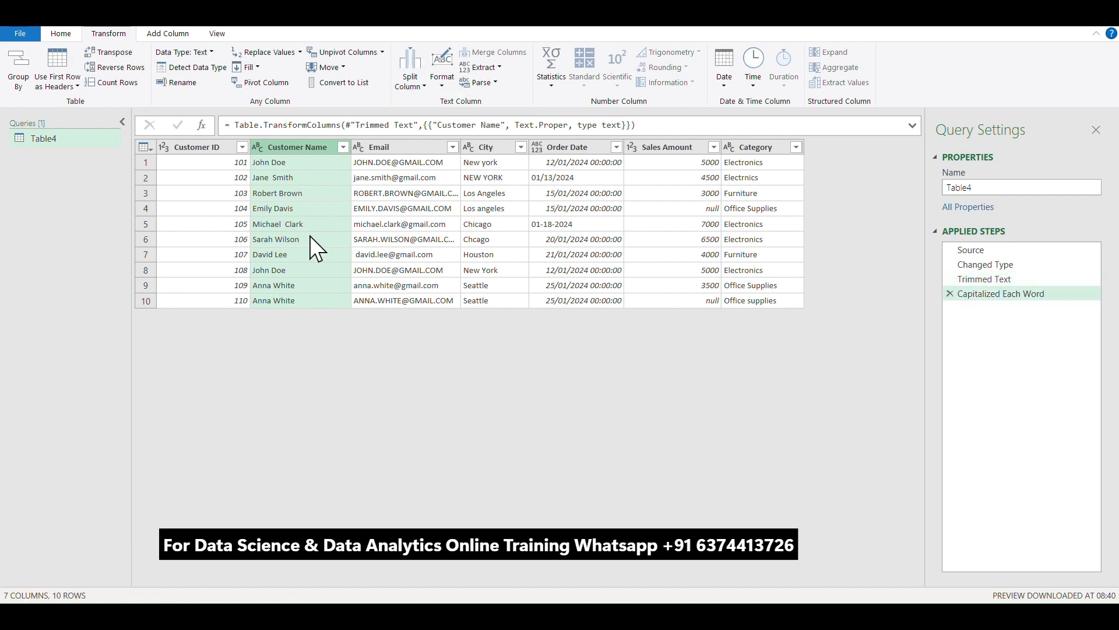
right_click(299, 149)
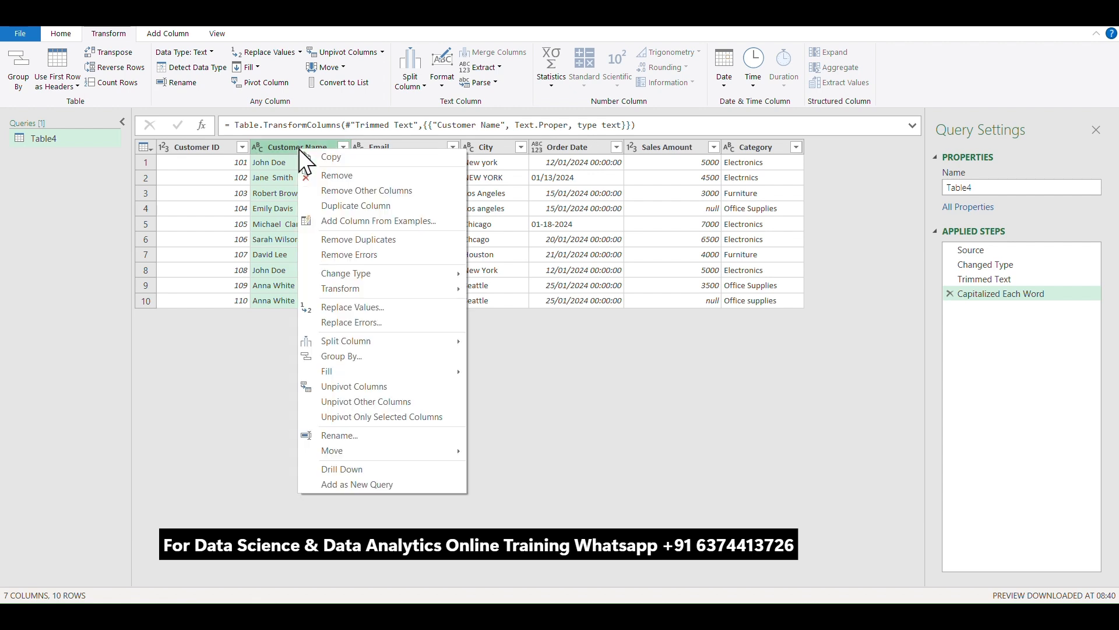
left_click(365, 245)
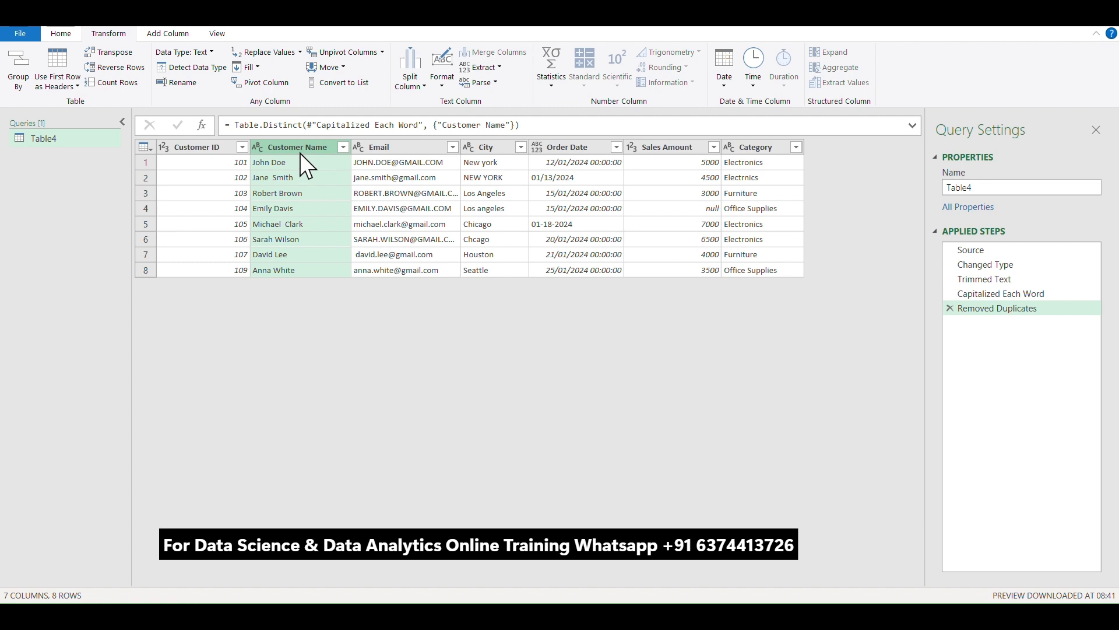
Step: Convert all addresses in the Email column to lowercase
left_click(389, 149)
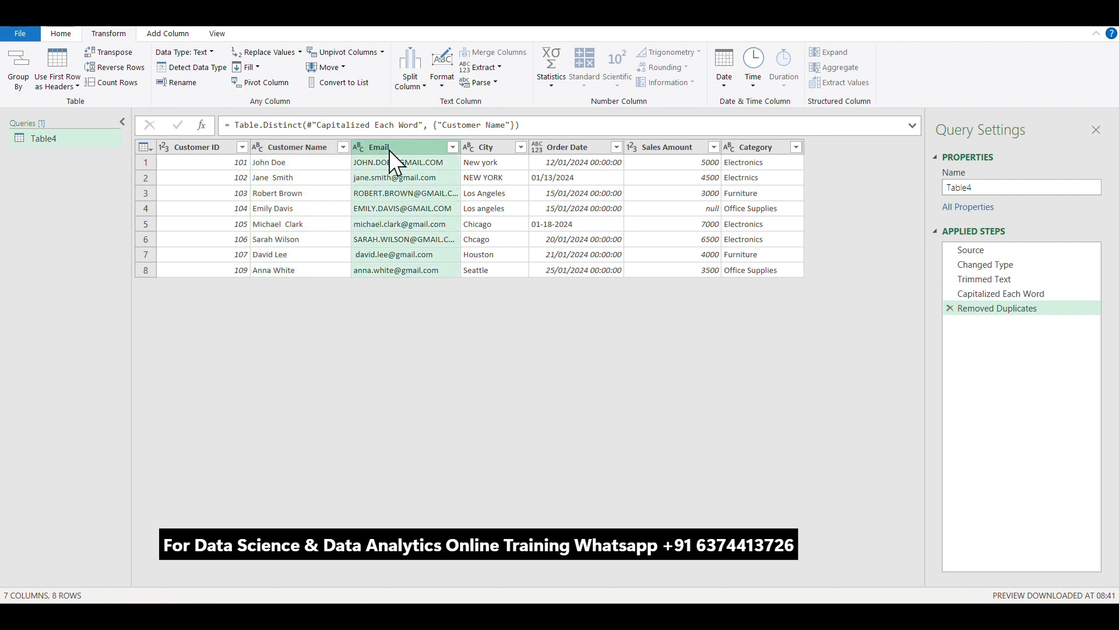
left_click(441, 88)
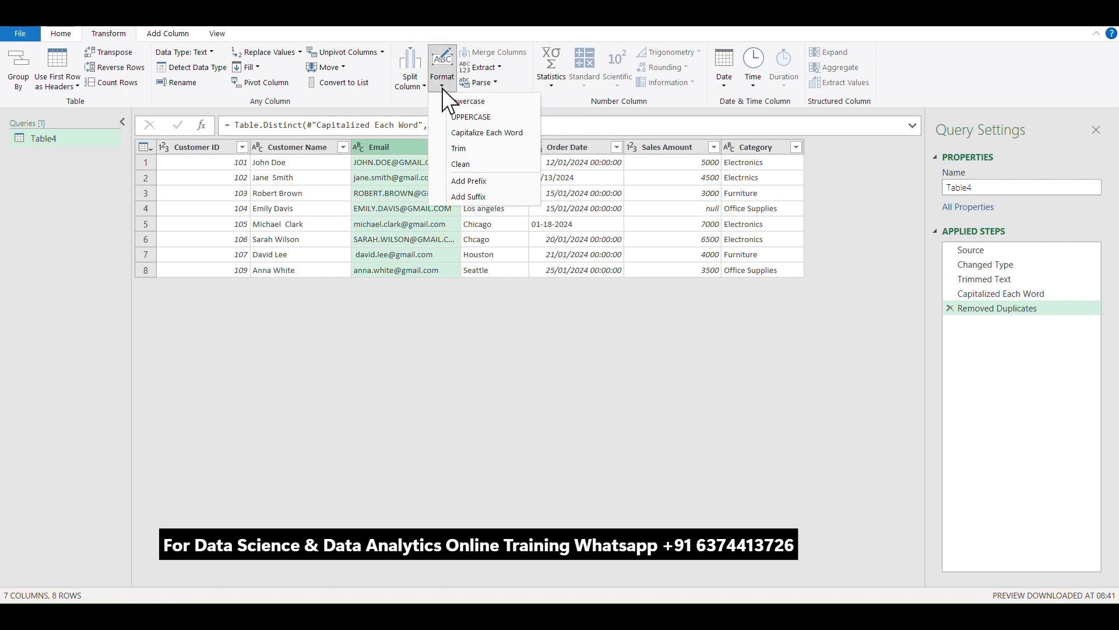
left_click(472, 102)
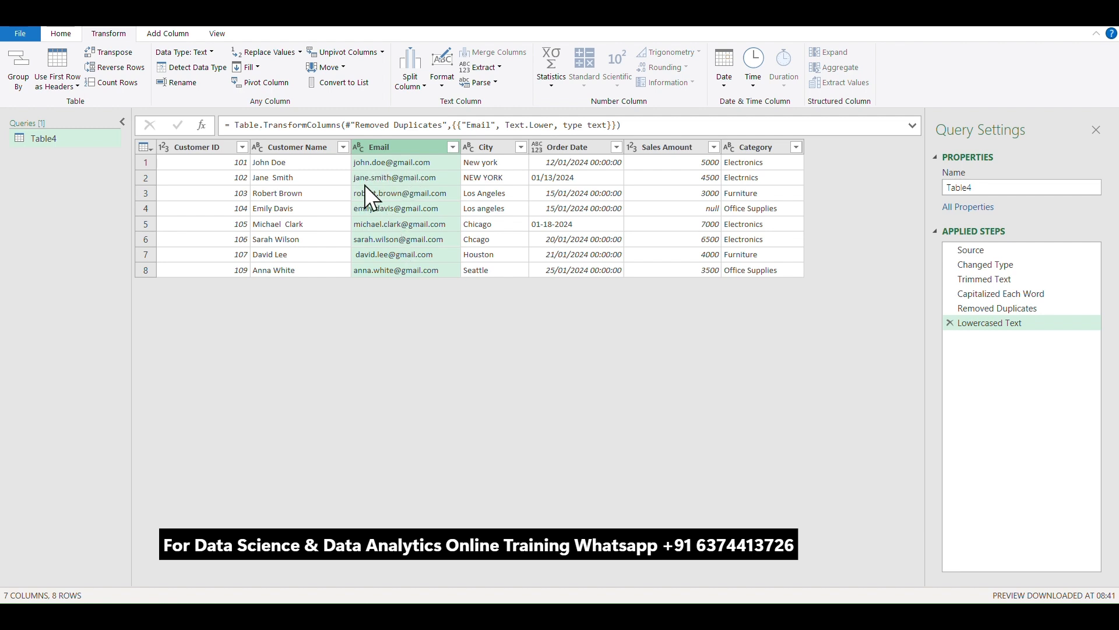
Step: Capitalize each word in the City column
left_click(478, 147)
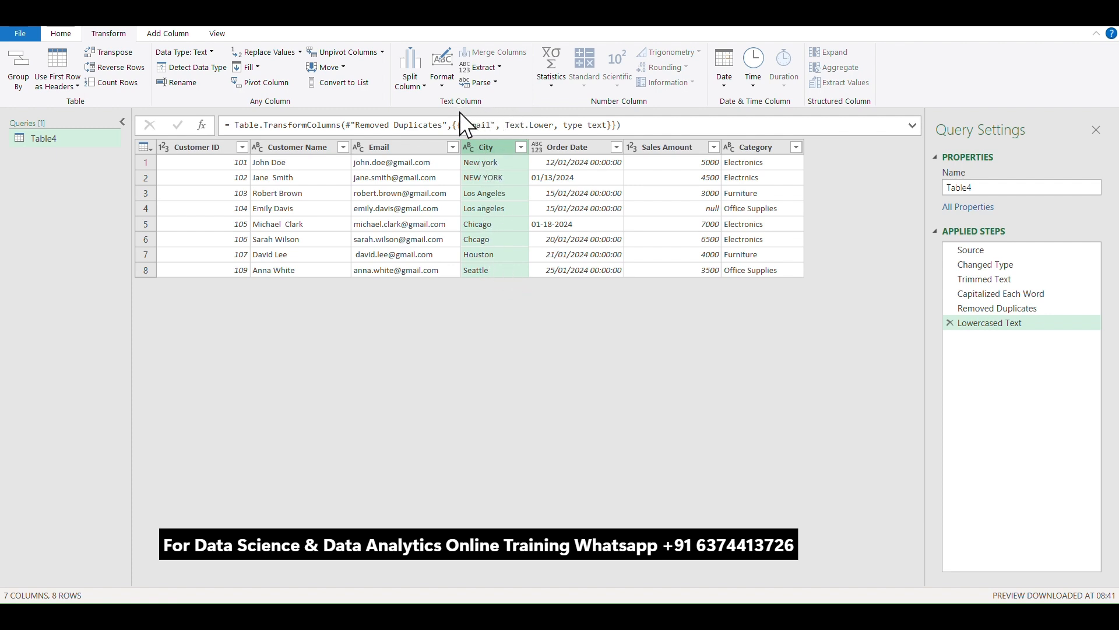
left_click(443, 88)
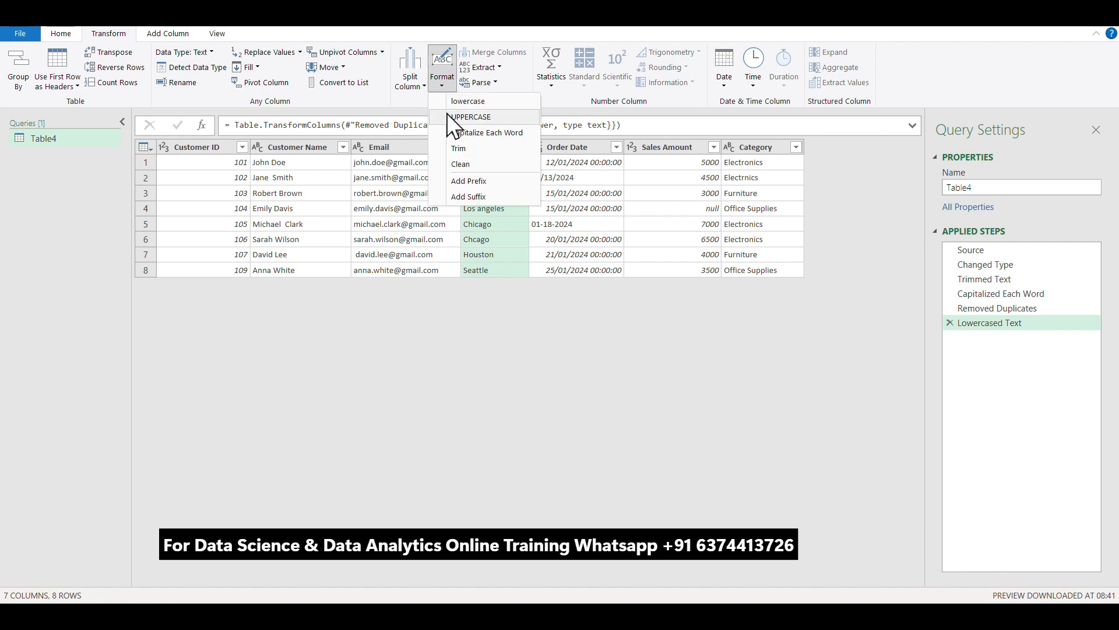
left_click(473, 133)
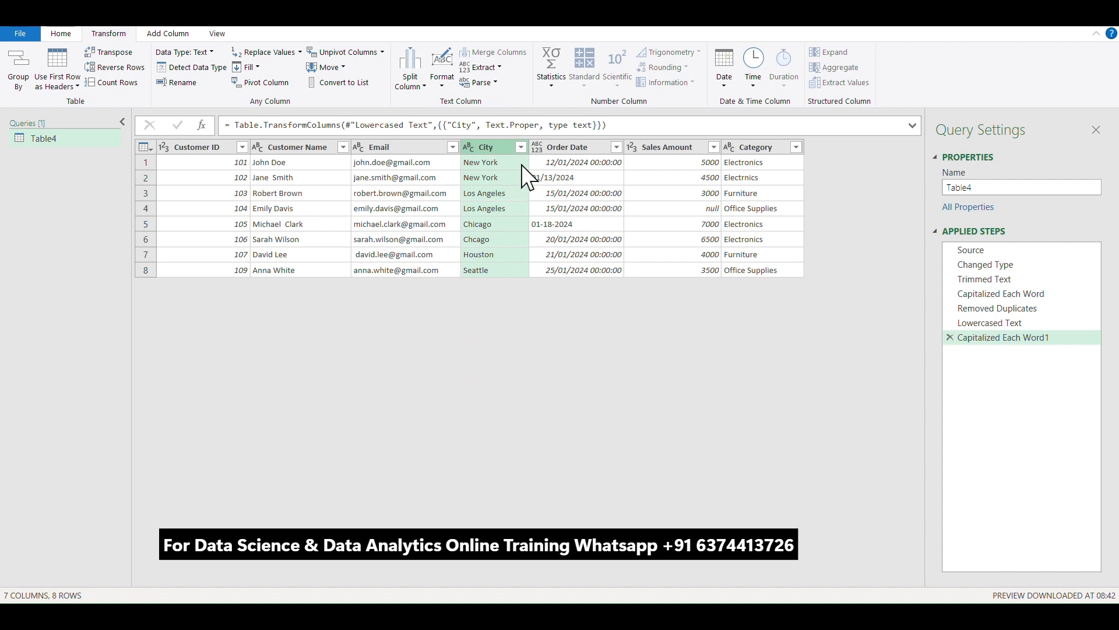
Step: Try changing the Order Date column's data type to Date, and discard that applied step
left_click(583, 145)
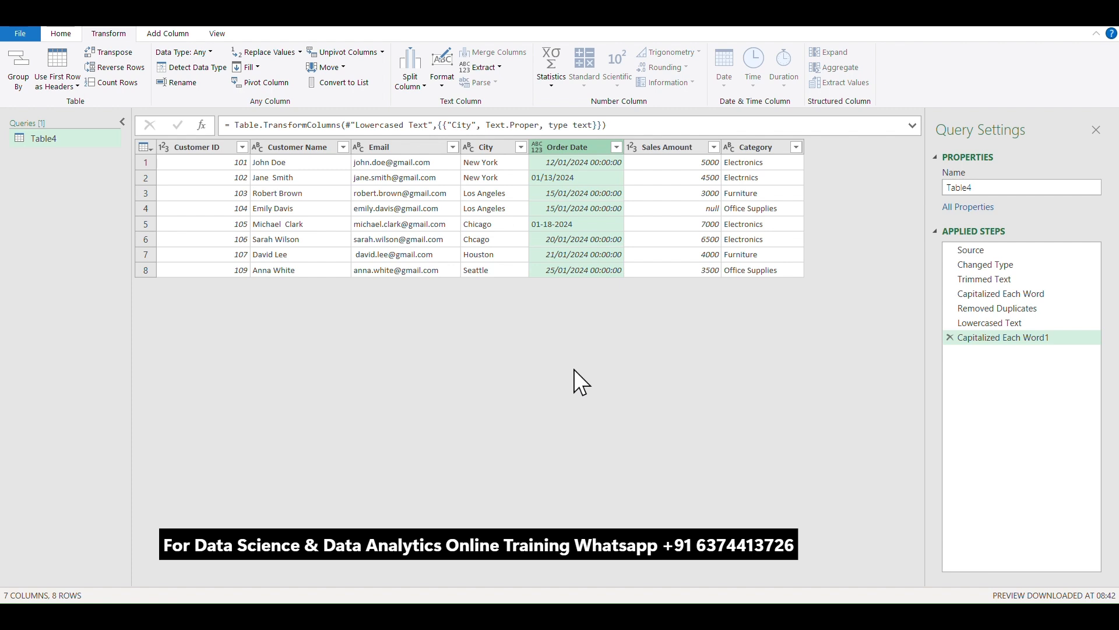
right_click(568, 149)
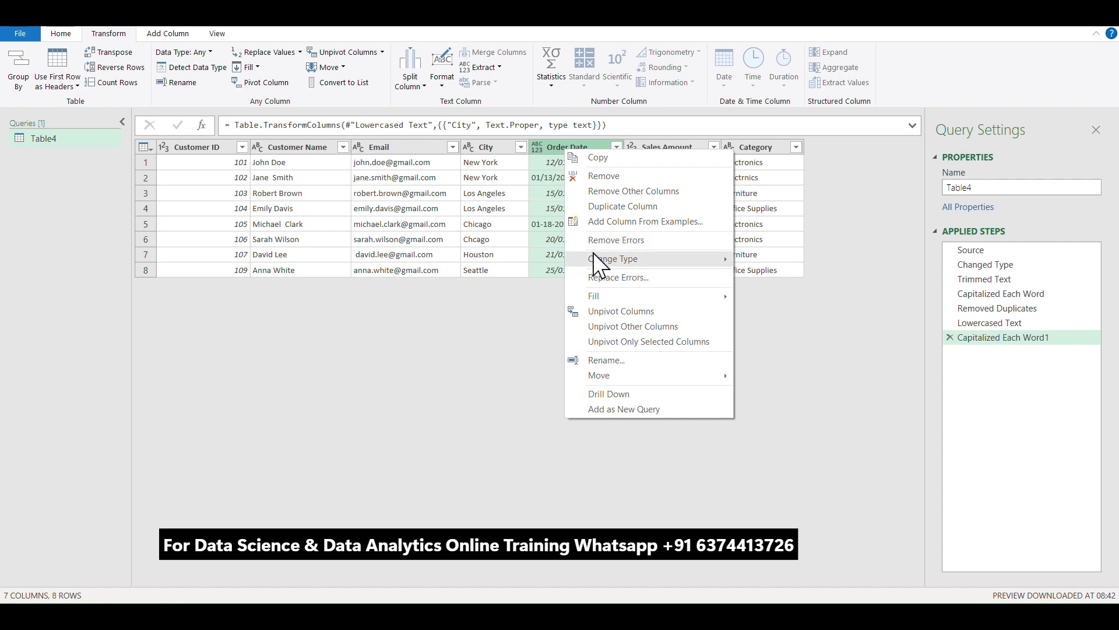
mouse_move(592, 256)
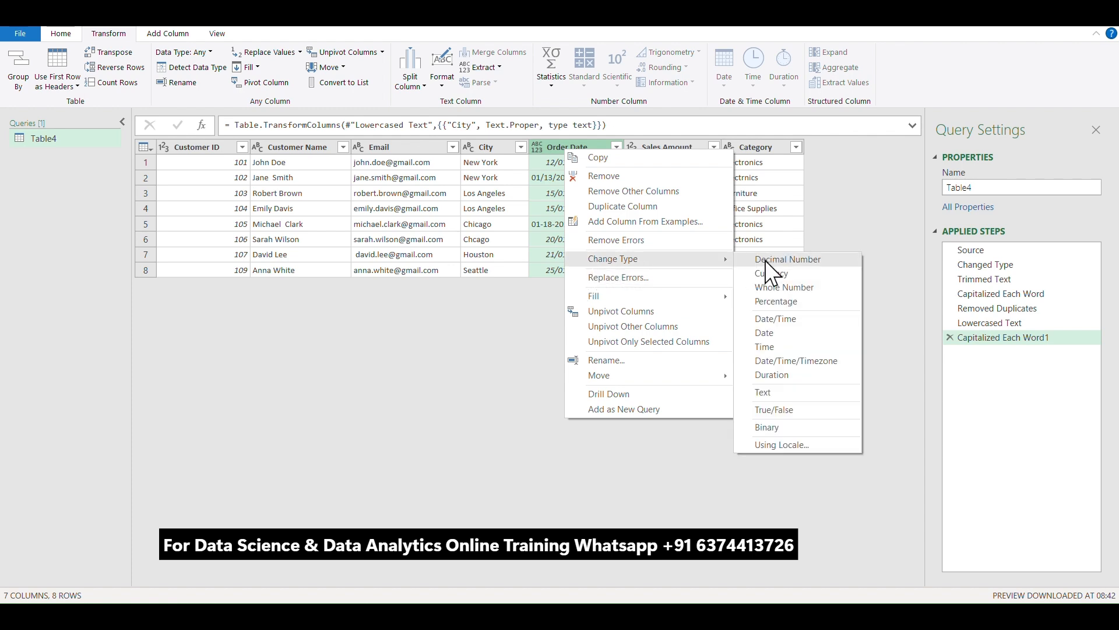
left_click(765, 333)
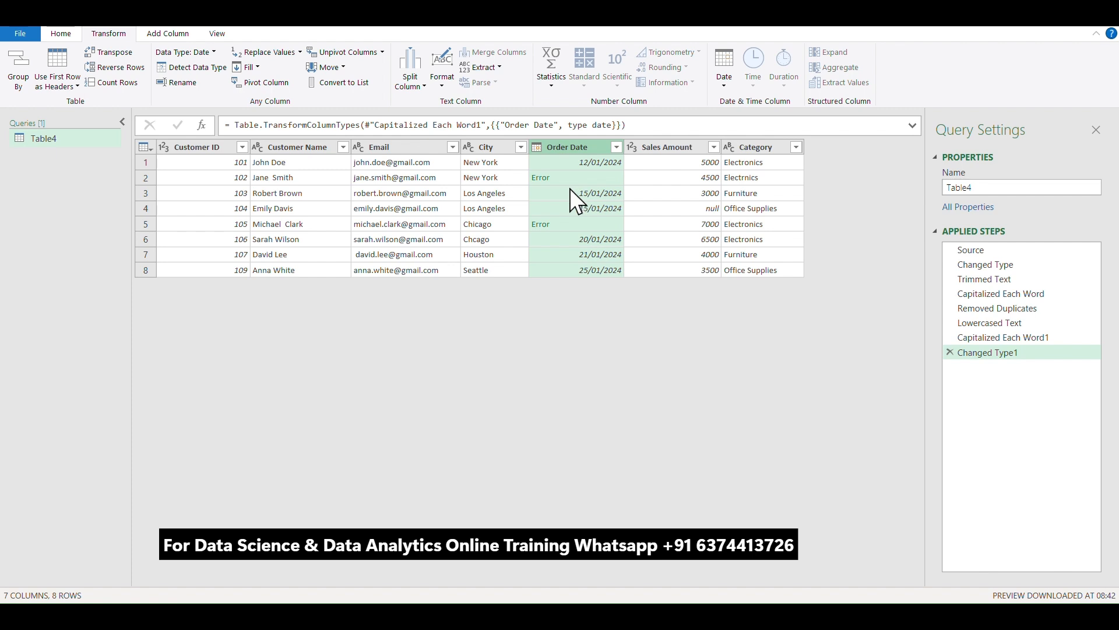
left_click(949, 352)
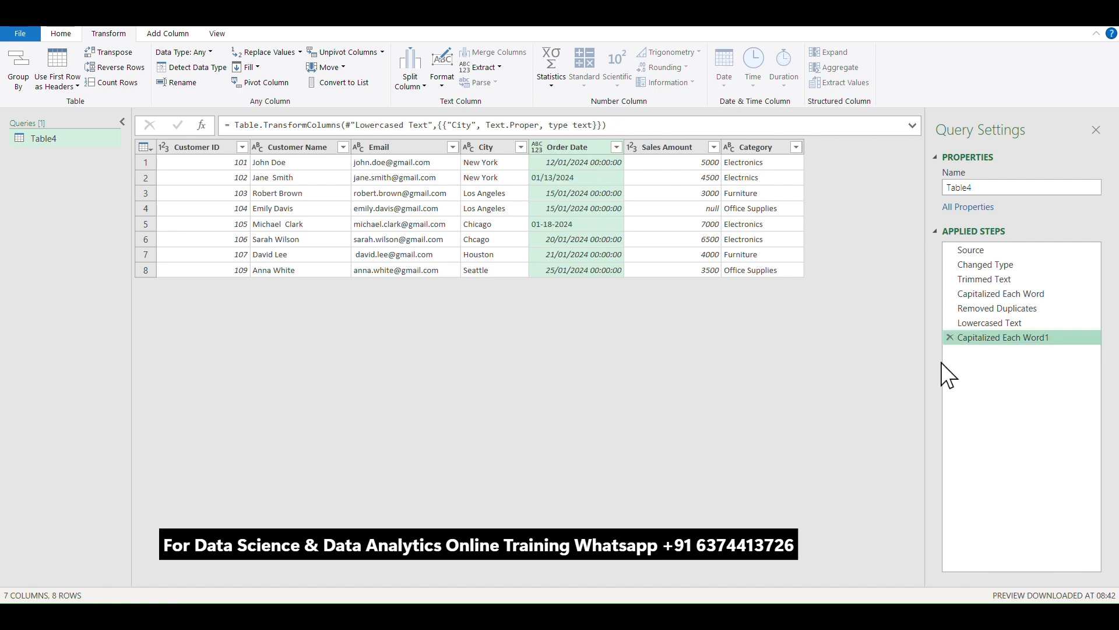
Step: Change the Order Date column's type using locale, with data type Date and locale English (United States)
right_click(569, 149)
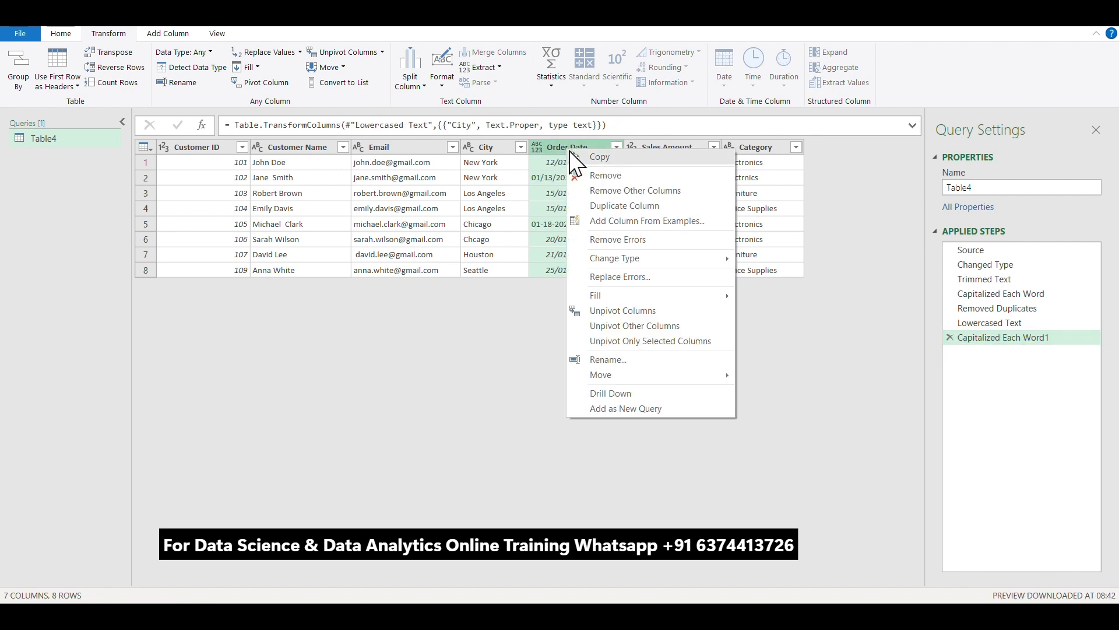
mouse_move(621, 257)
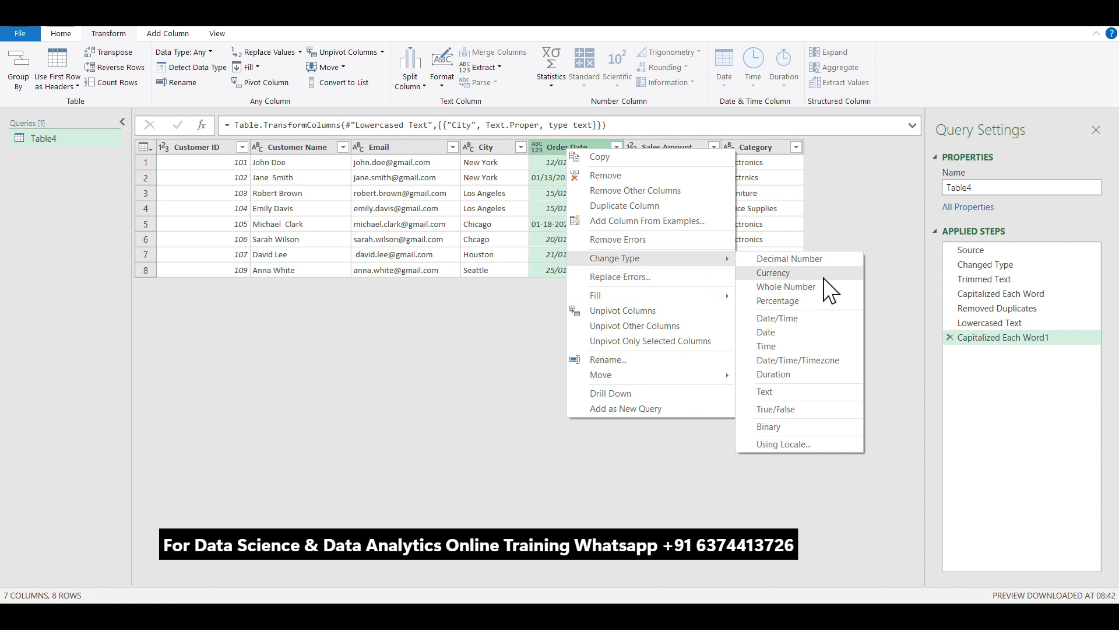
left_click(808, 445)
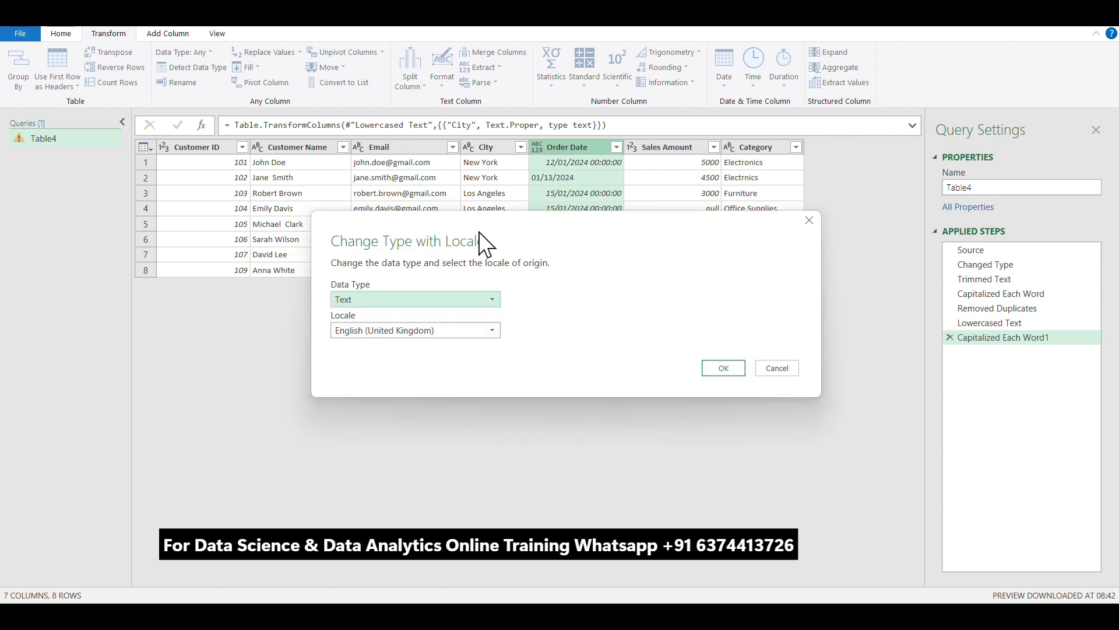
left_click_drag(482, 241, 532, 216)
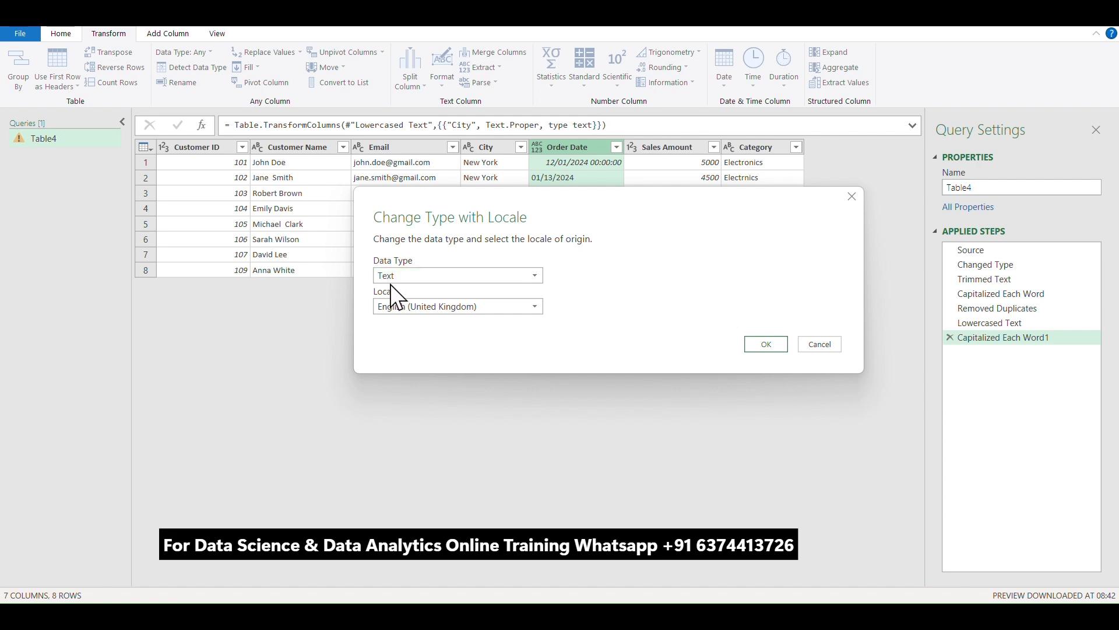
left_click(535, 278)
left_click(480, 367)
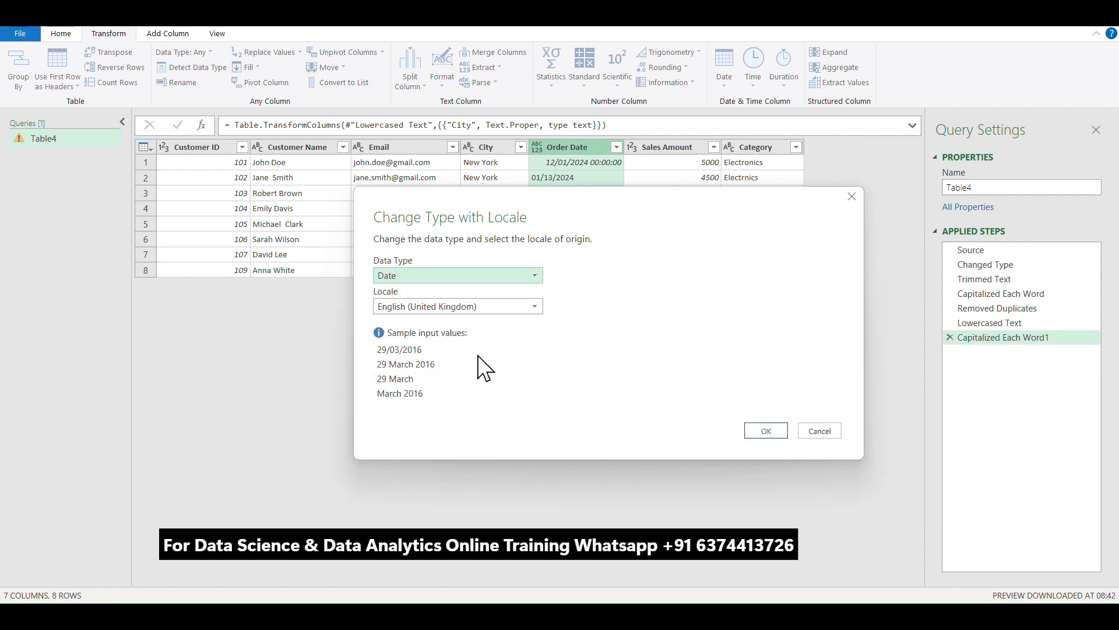
left_click(535, 306)
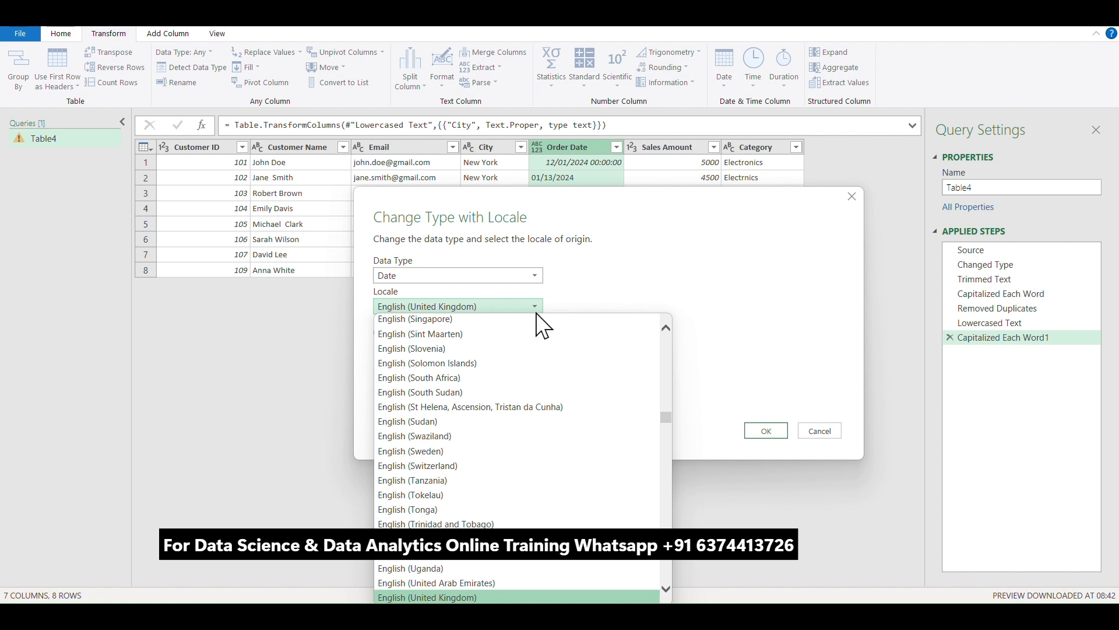
scroll(534, 402, "down", 1)
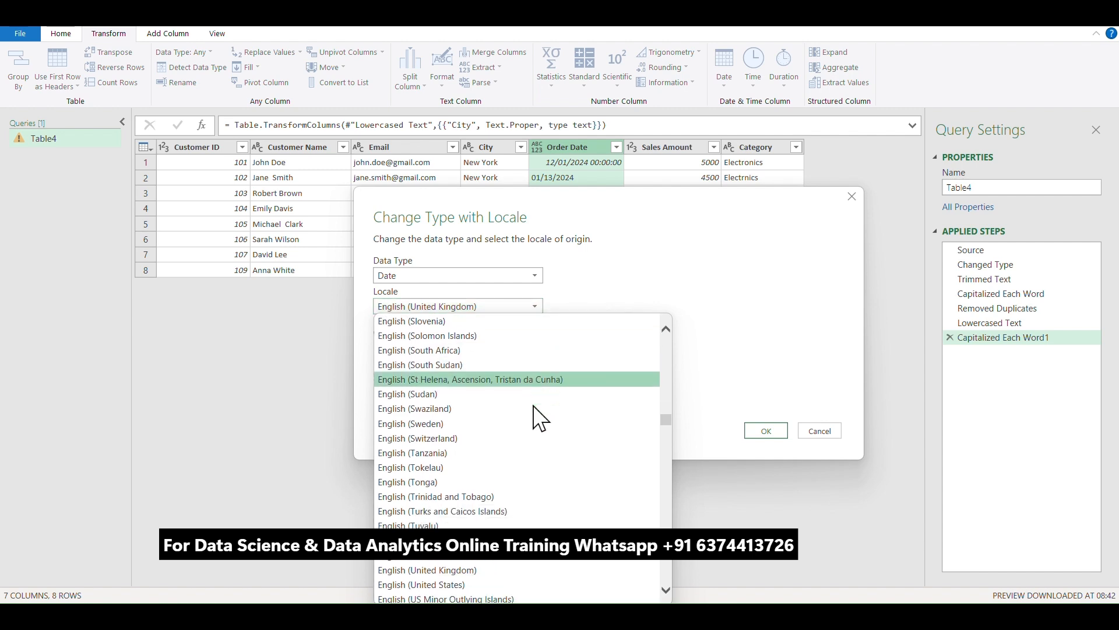
left_click(507, 584)
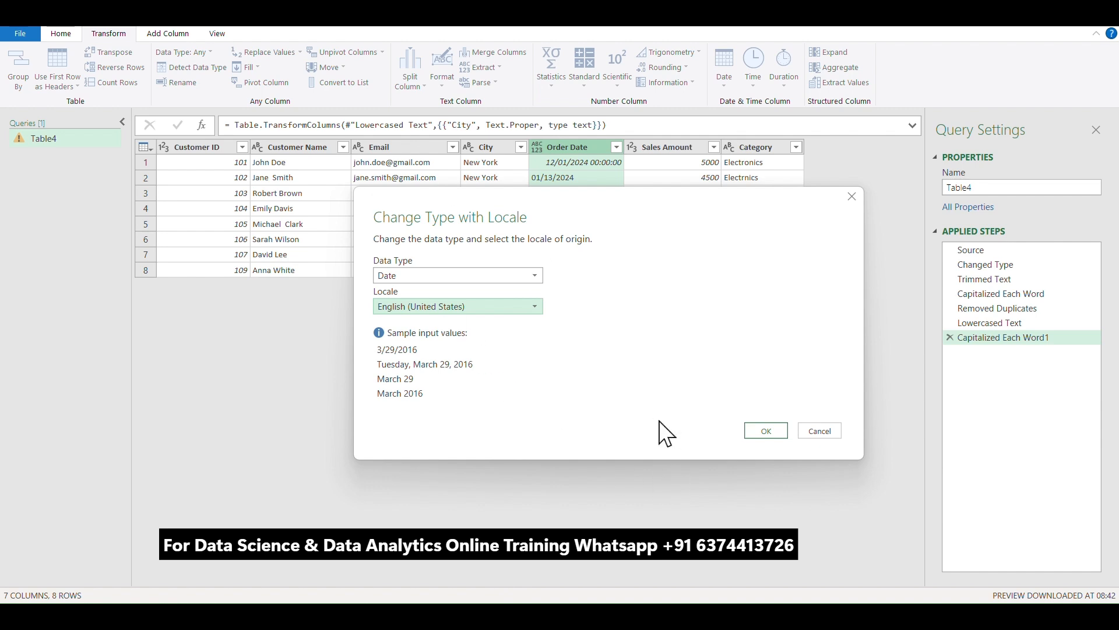
left_click(764, 431)
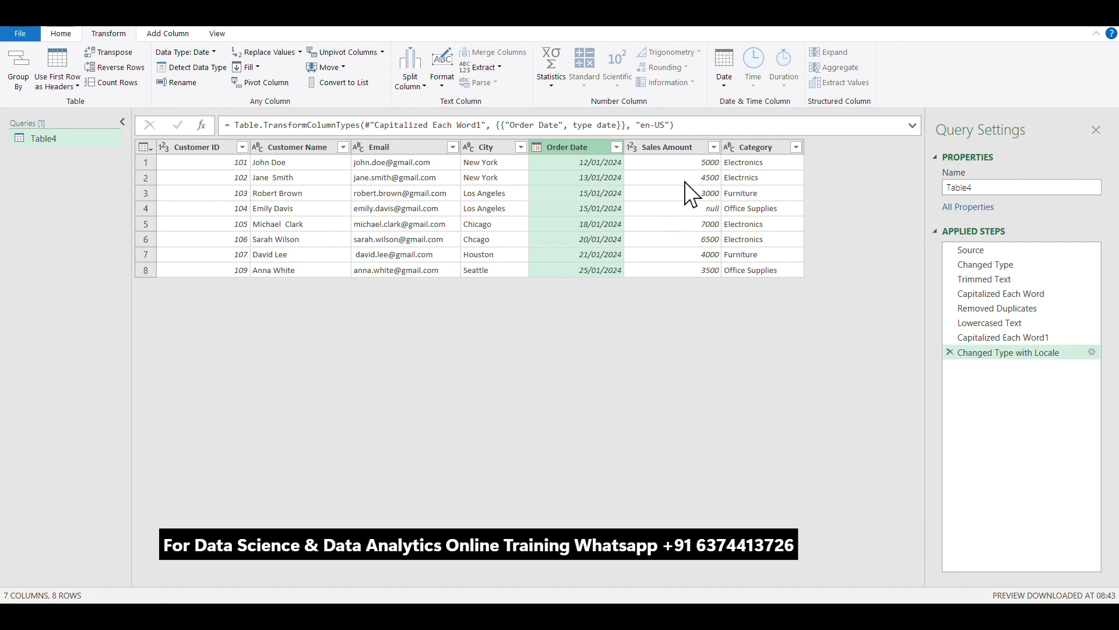
Step: Try filling the empty Sales Amount cell downward from the value above, and discard that applied step
left_click(663, 149)
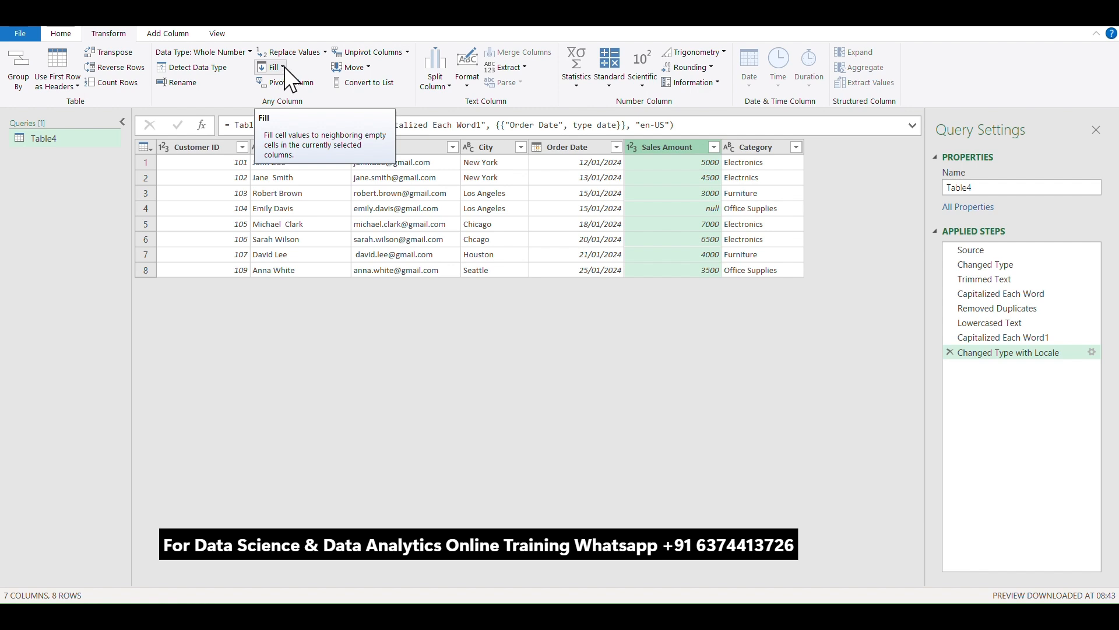
left_click(282, 66)
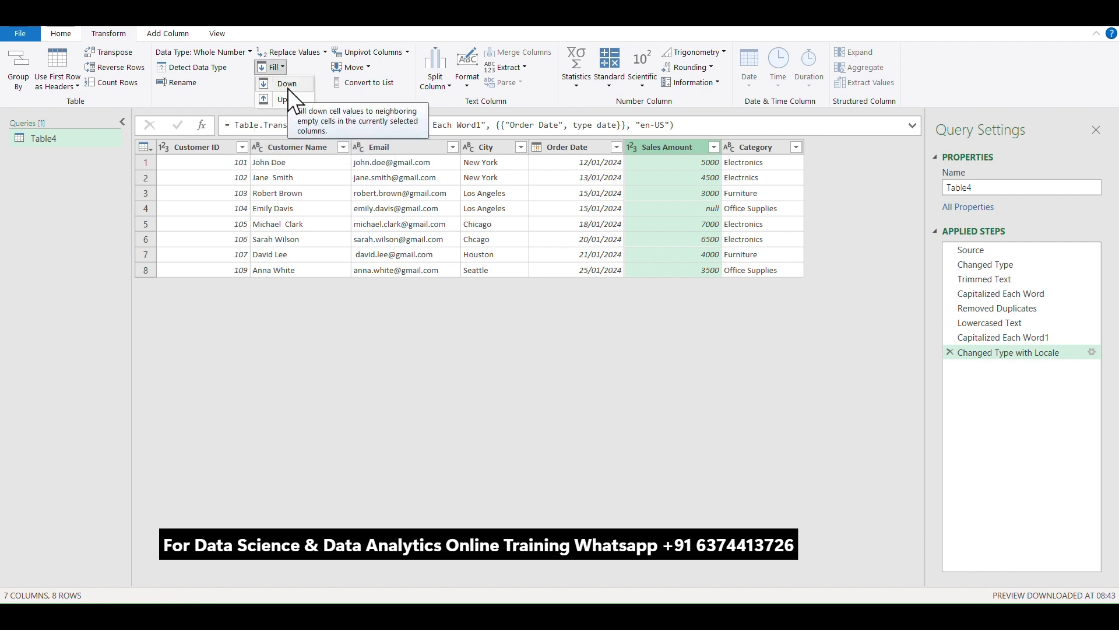
left_click(288, 86)
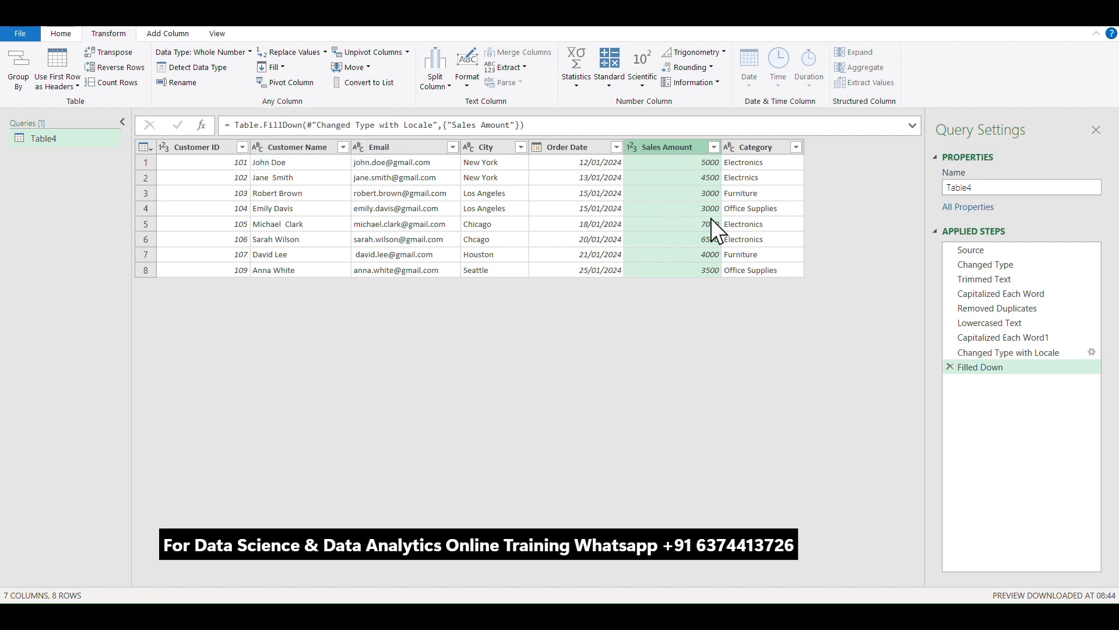
left_click(949, 368)
Step: Fill the empty cell in the Sales Amount column upward and change the column's data type to Currency
left_click(284, 68)
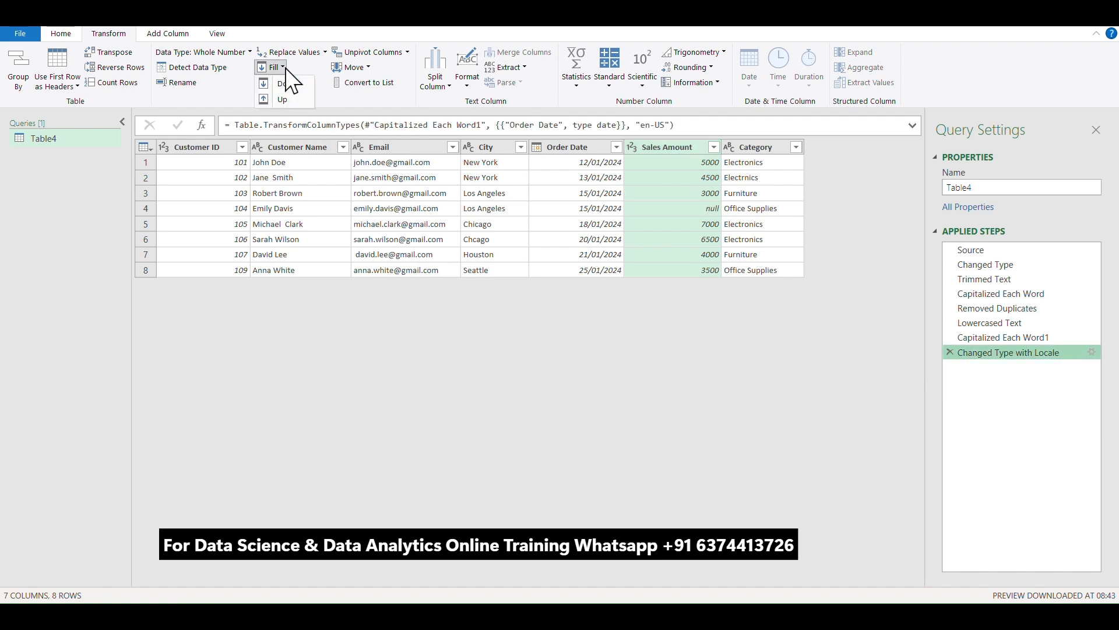
left_click(287, 100)
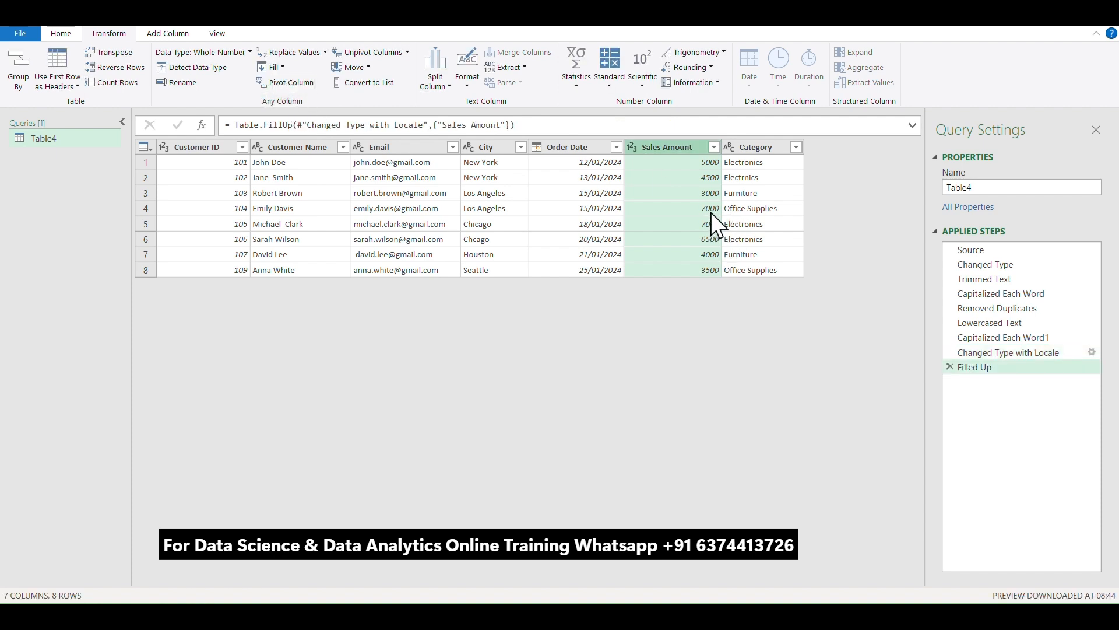
right_click(660, 143)
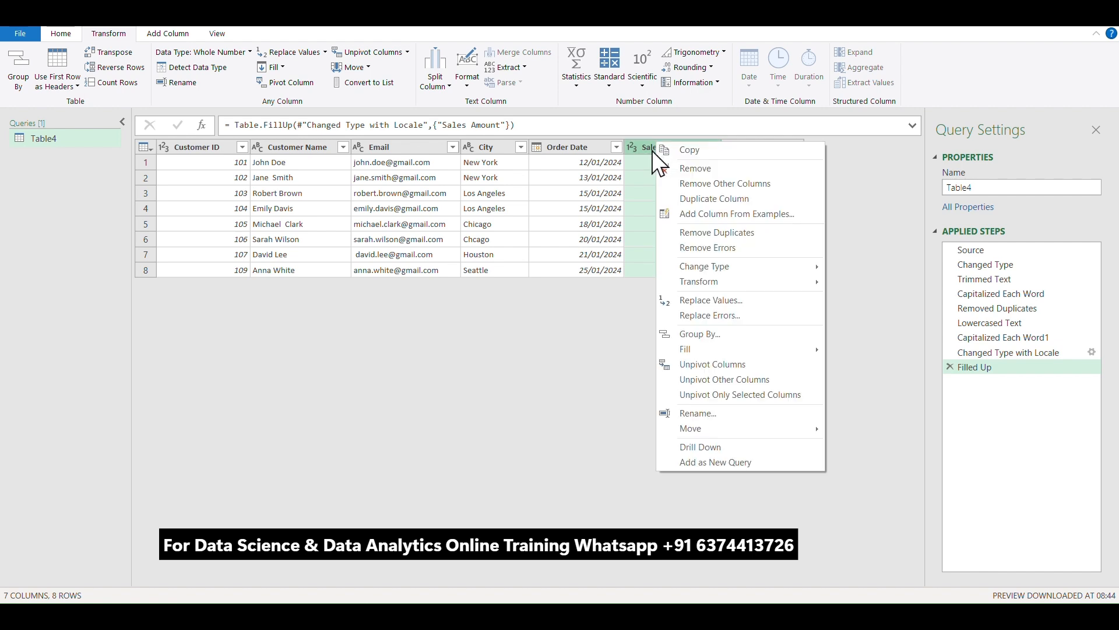
mouse_move(670, 272)
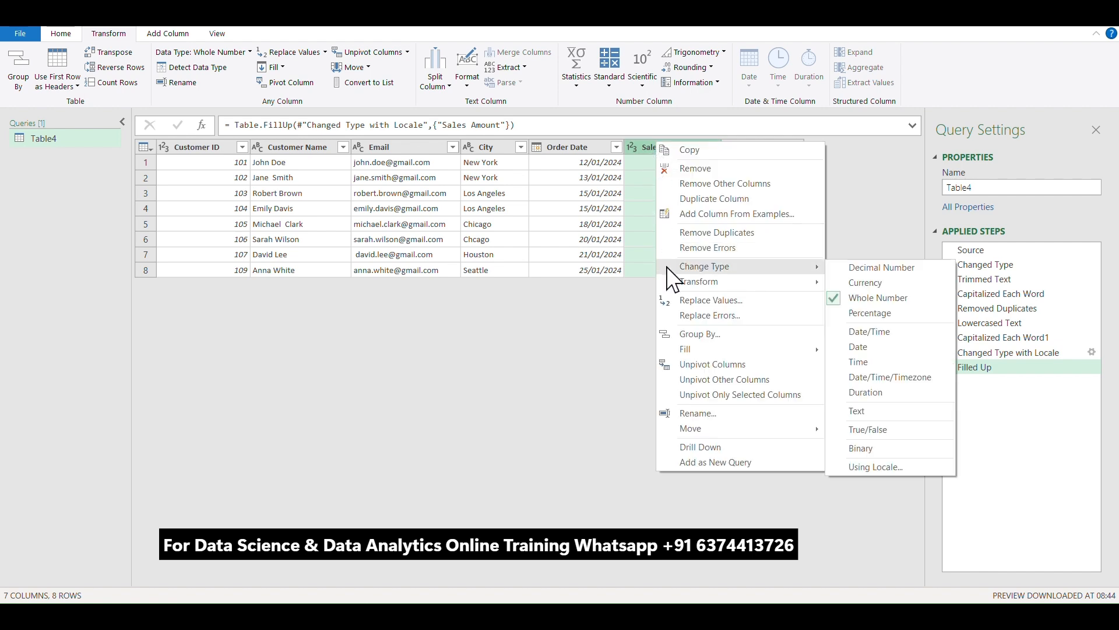
left_click(894, 282)
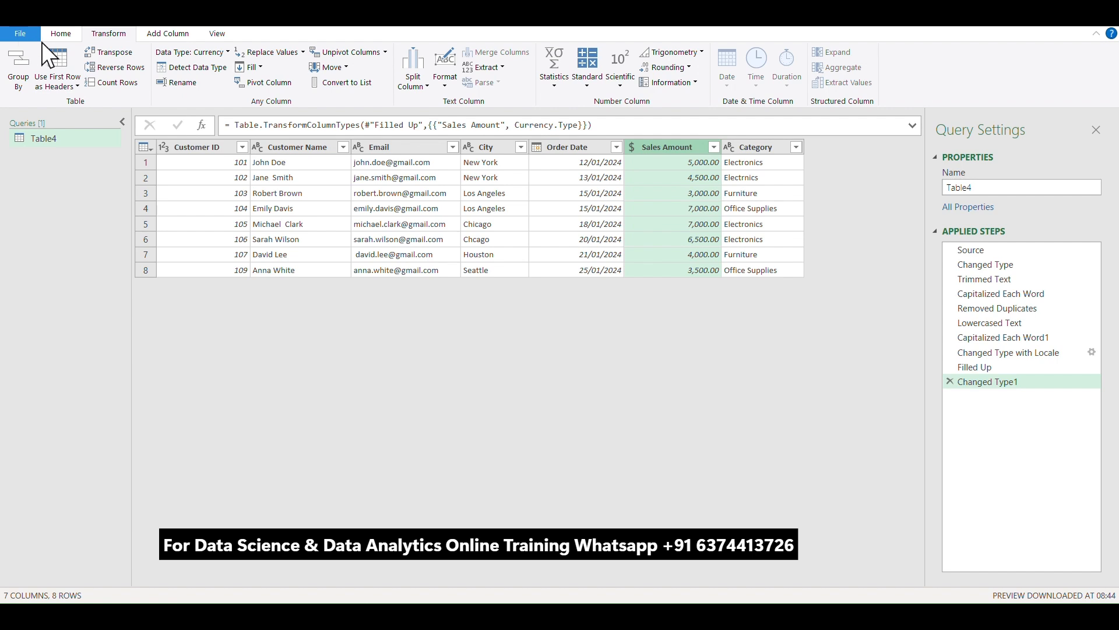
Step: Close the query editor and load the cleaned table into the workbook at the default destination
left_click(59, 34)
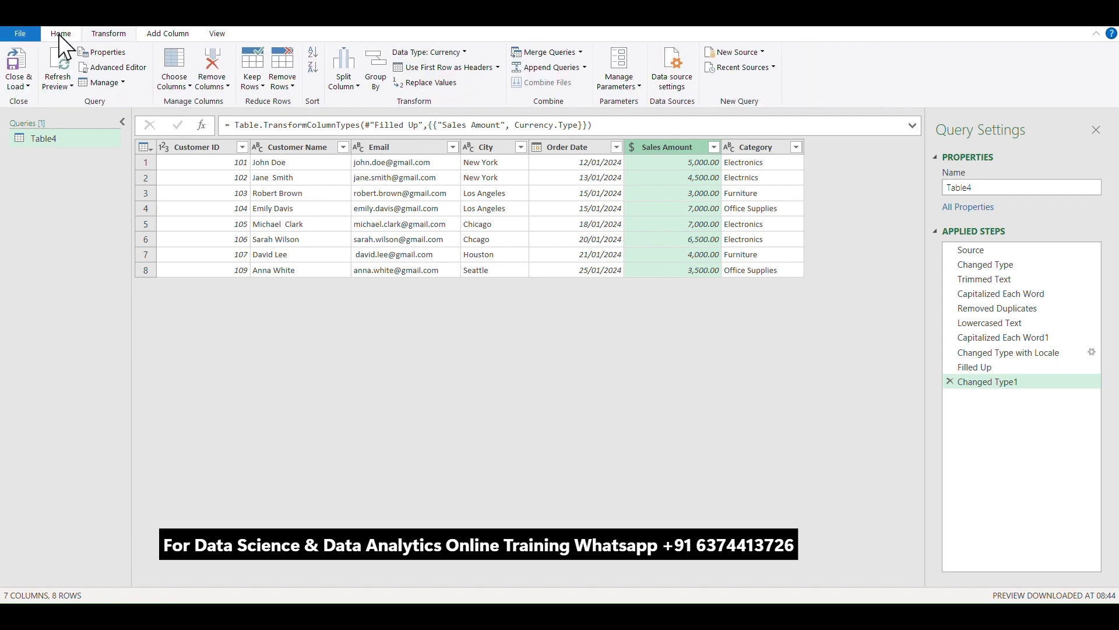
left_click(28, 85)
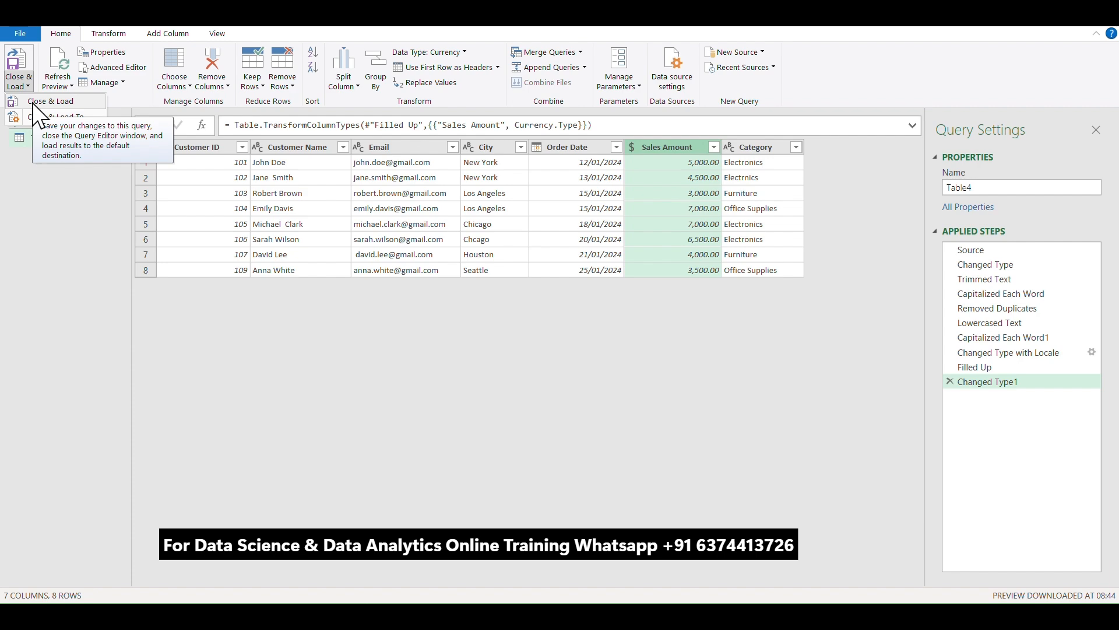
left_click(33, 104)
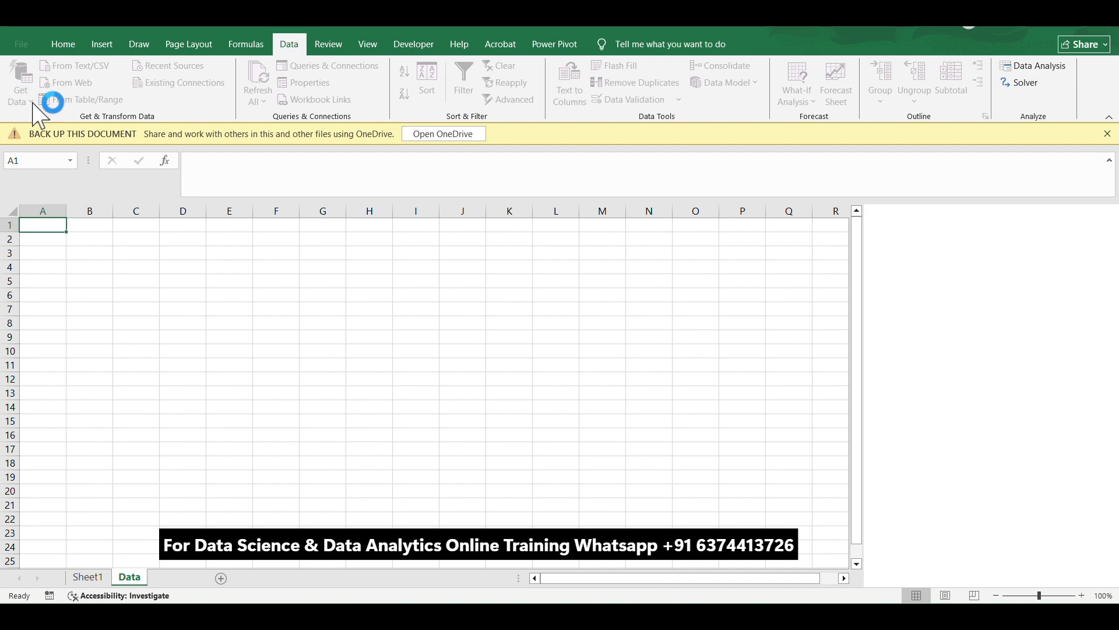